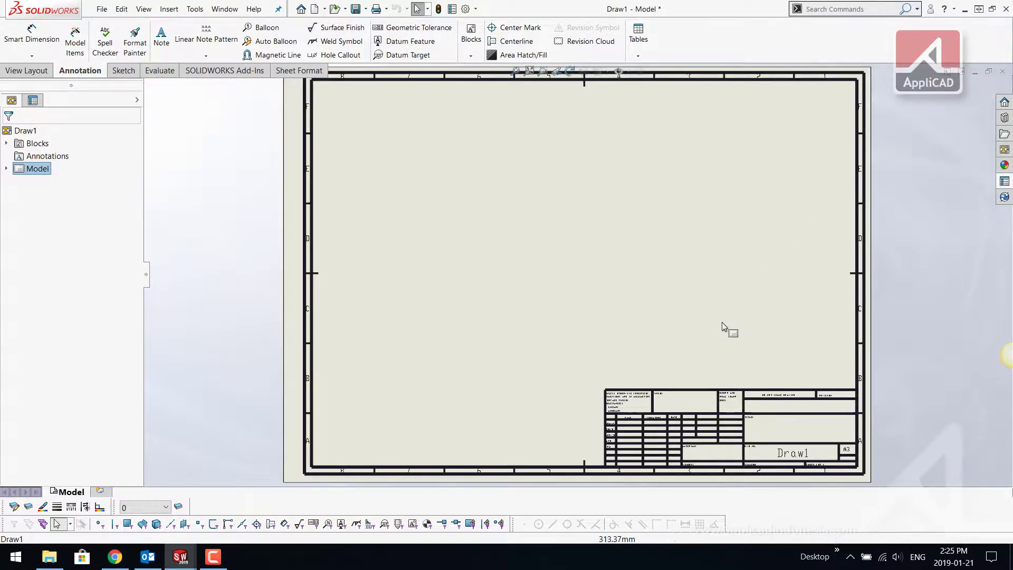
- Review Box Part's custom properties (AISI 304, 27000 g), then fit Draw1's A3 sheet in view
scroll(786, 453, "down", 3)
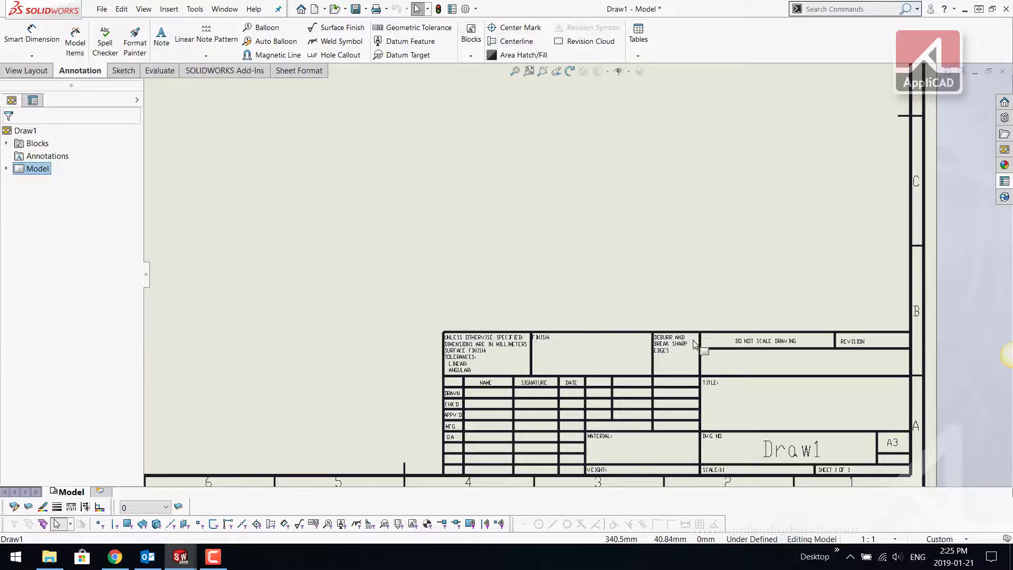
key("f")
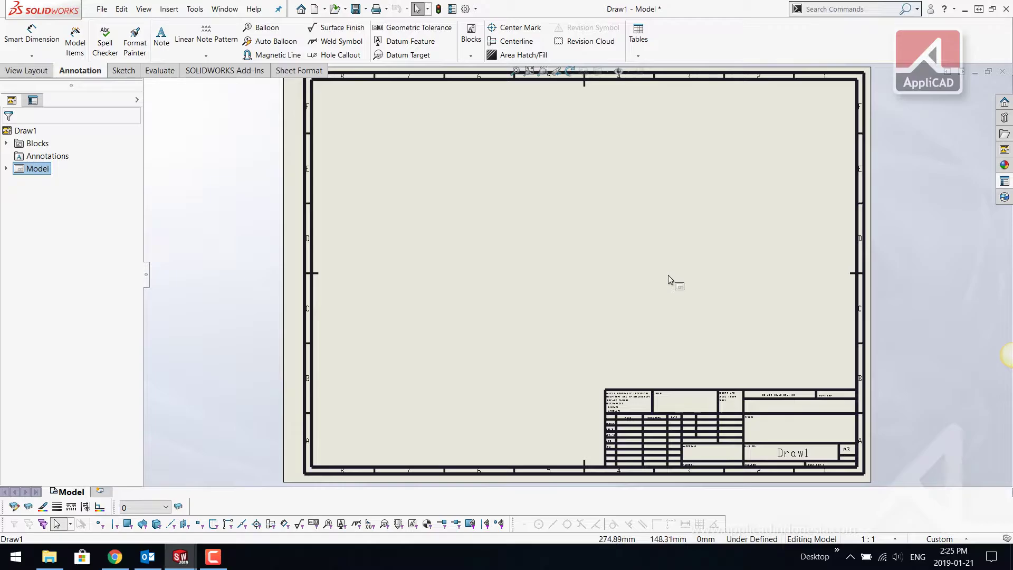
left_click_drag(668, 279, 668, 277)
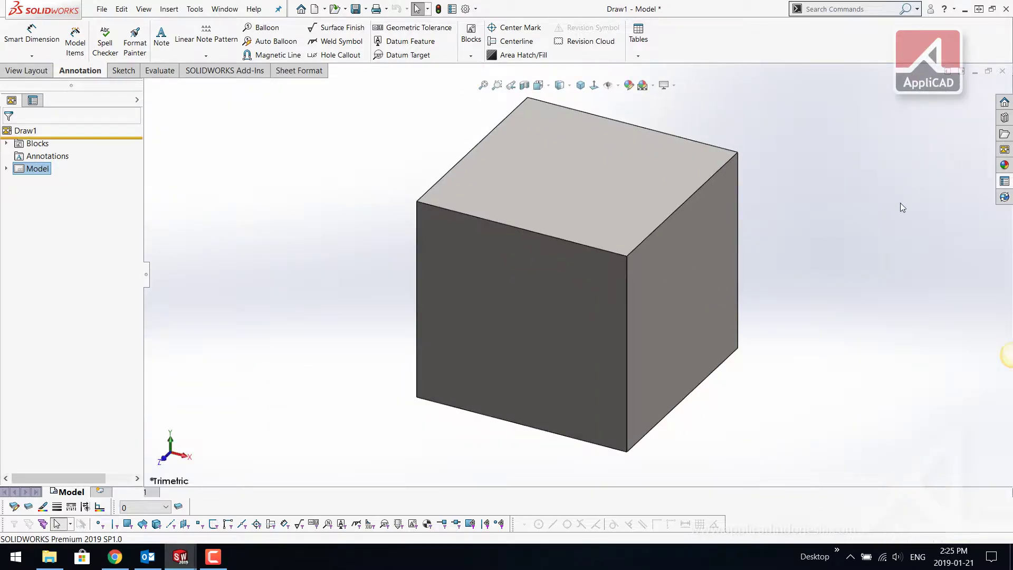
left_click(998, 183)
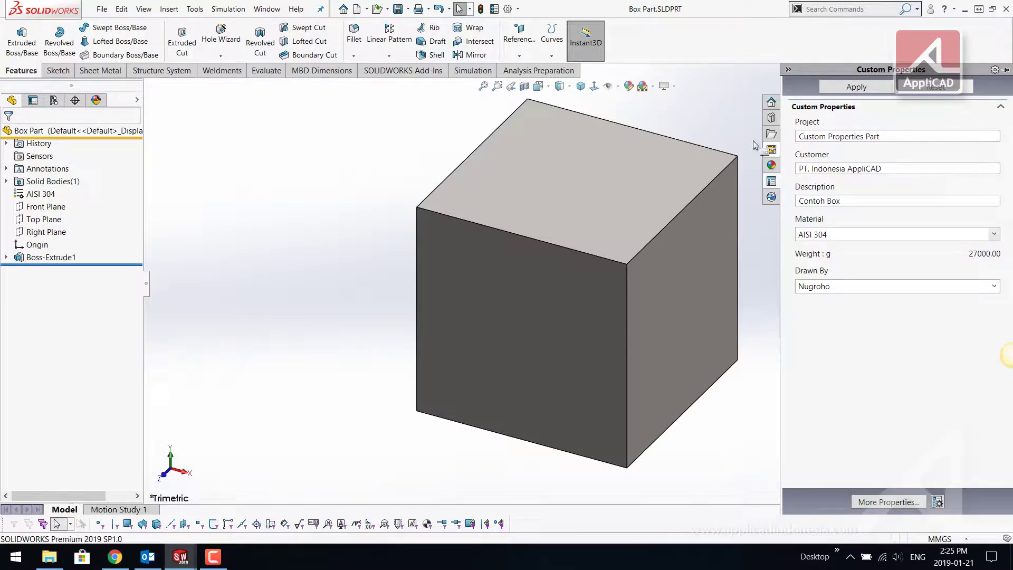
left_click(719, 129)
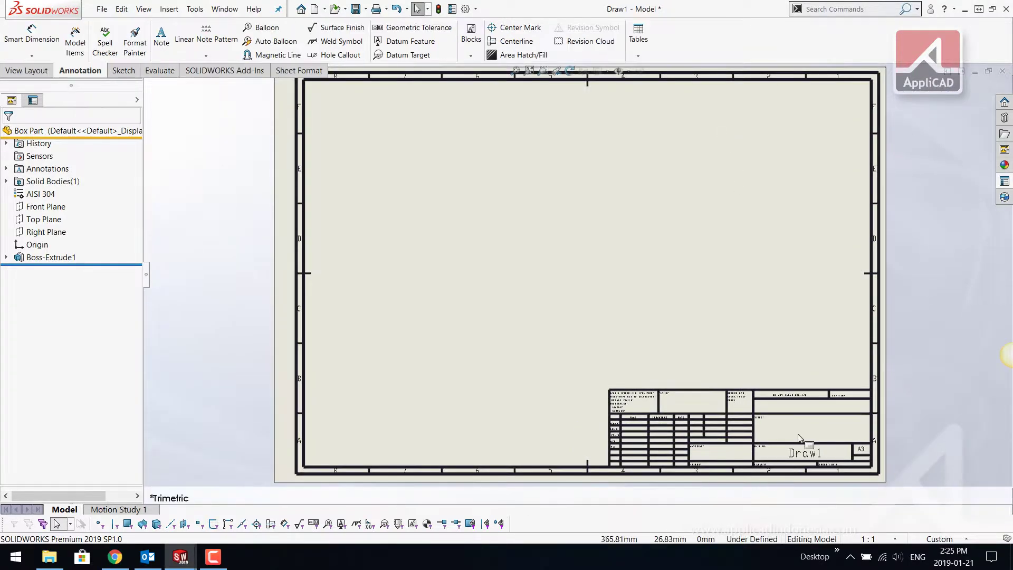
scroll(783, 421, "down", 3)
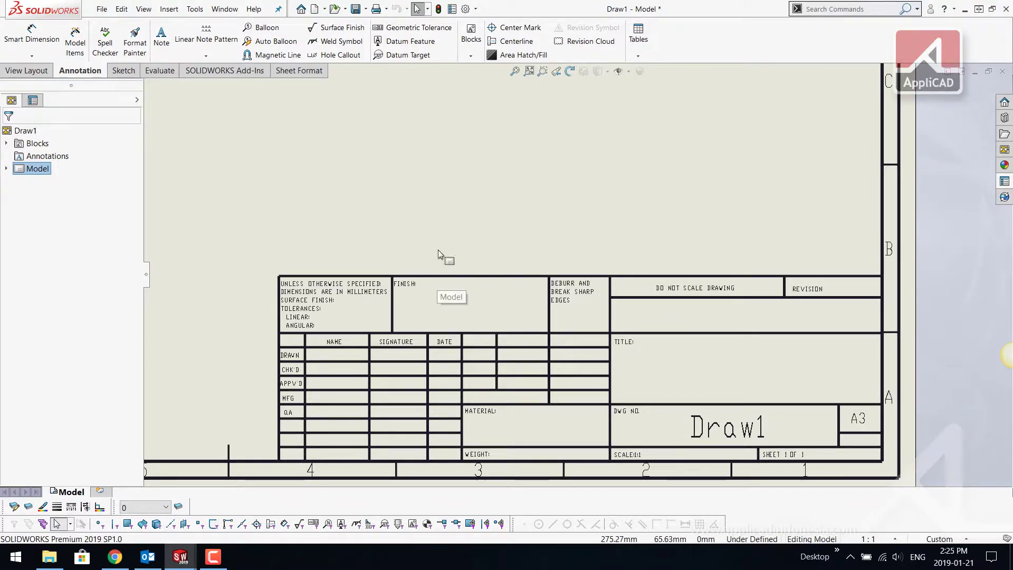
key("f")
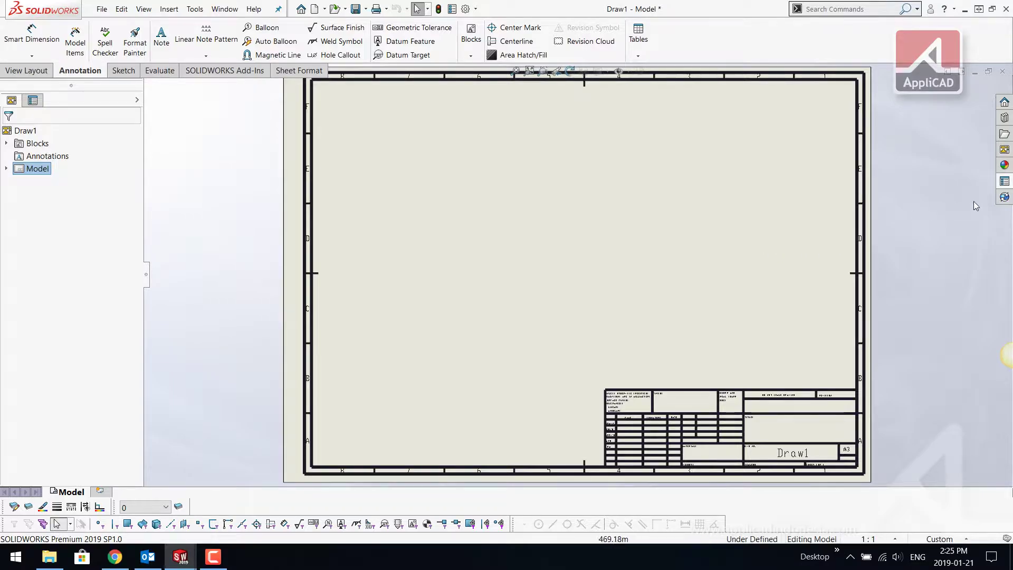
- Drag Box Part's isometric view from the View Palette onto the sheet's upper right
left_click(1004, 150)
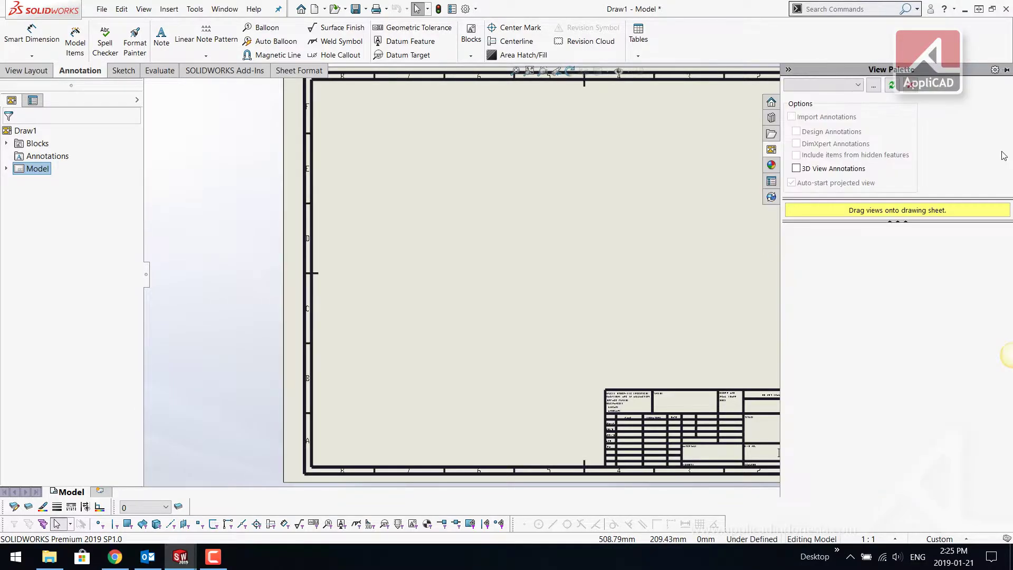
left_click(857, 85)
left_click(826, 98)
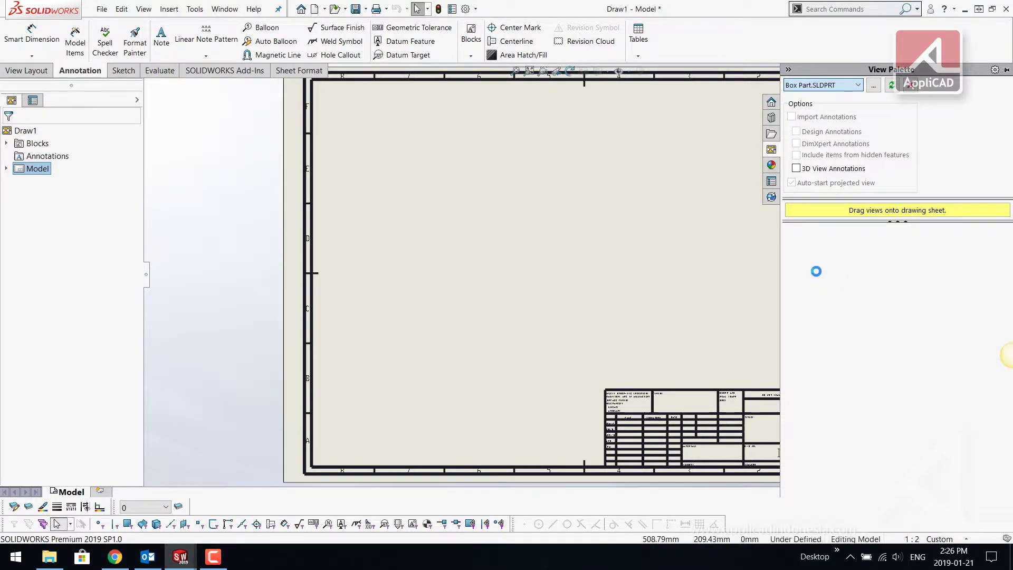
mouse_move(927, 309)
left_mouse_down()
mouse_move(903, 311)
mouse_move(734, 204)
left_mouse_up()
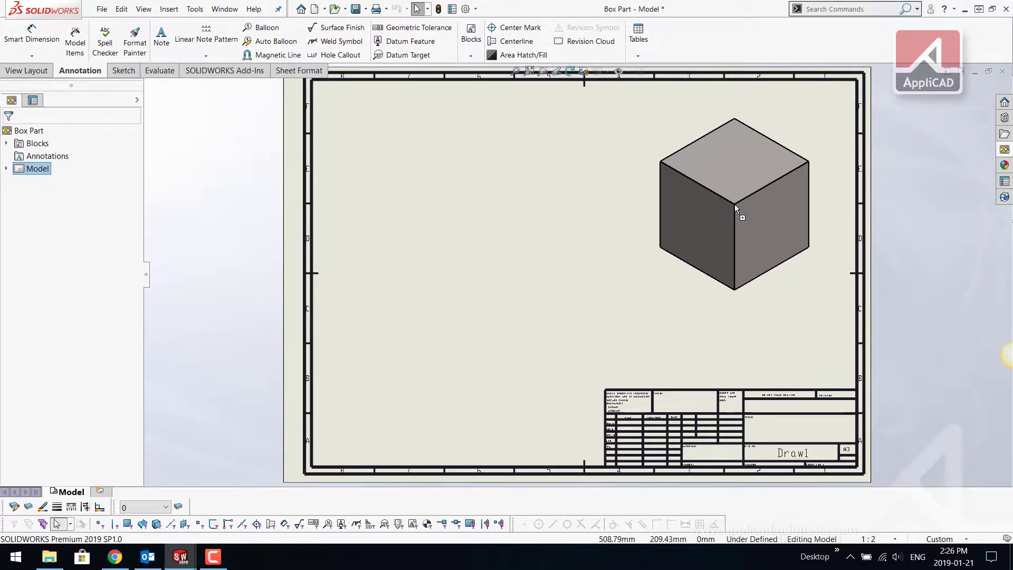
left_click(552, 245)
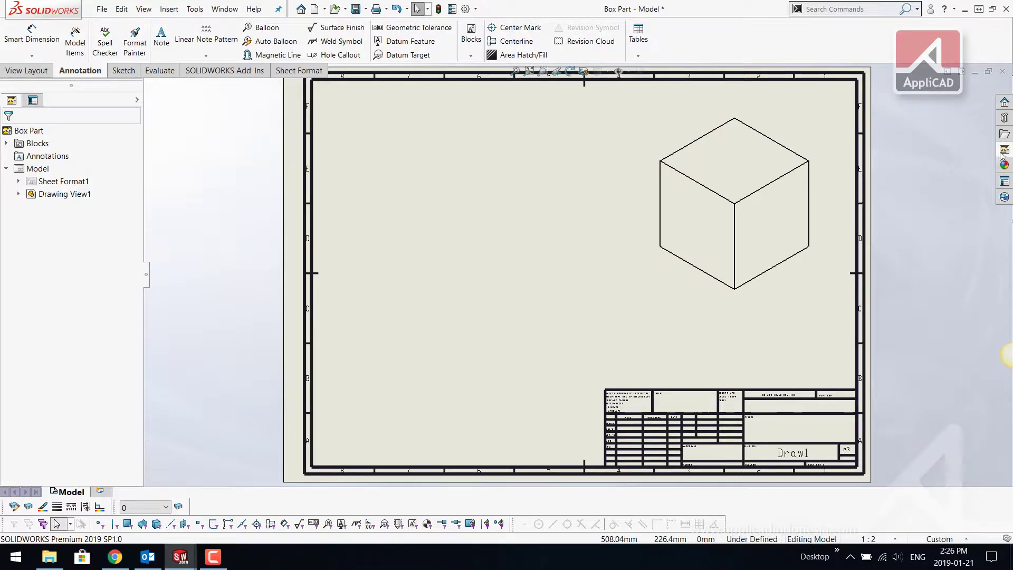
scroll(794, 431, "down", 1)
scroll(733, 441, "down", 1)
scroll(723, 441, "down", 1)
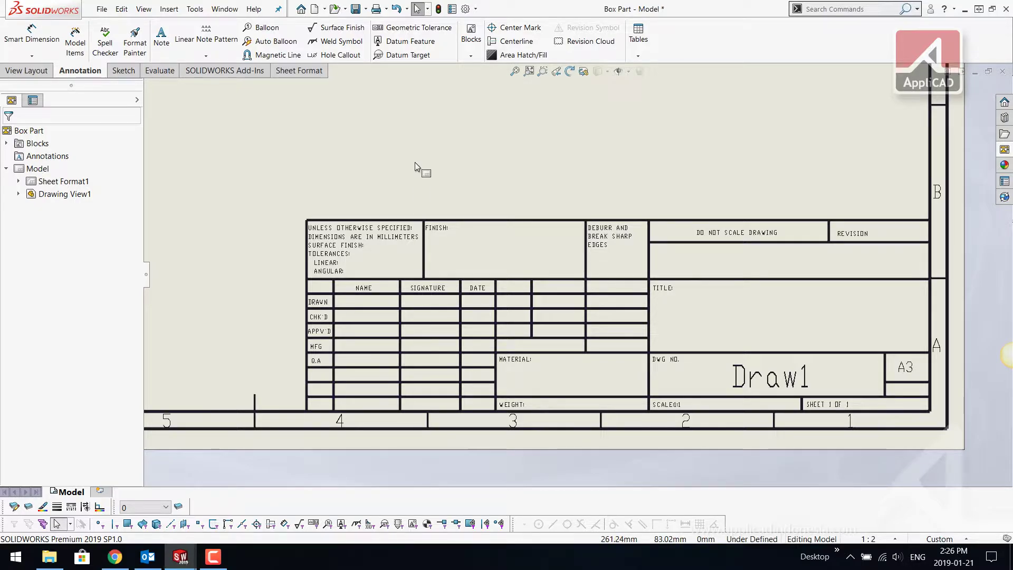
key("f")
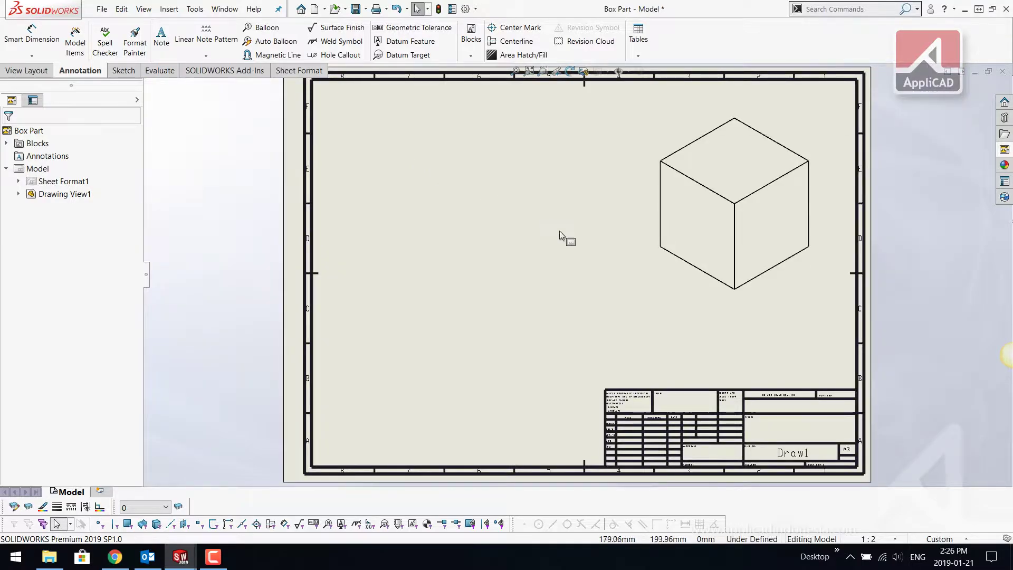
- Close the Box Part drawing without saving and open Template Drawing.DWG as a new drawing
left_click(1002, 70)
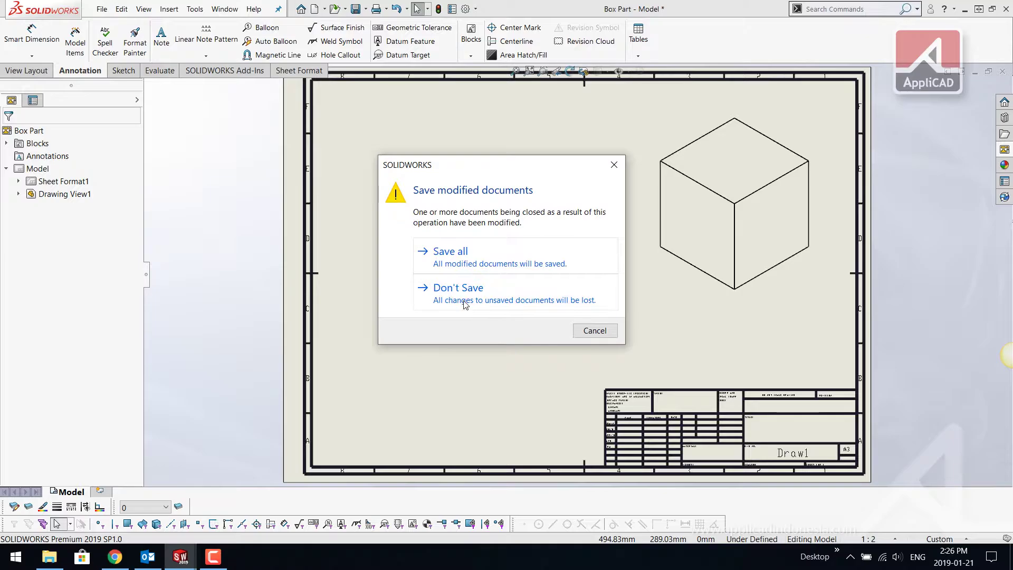
left_click(461, 299)
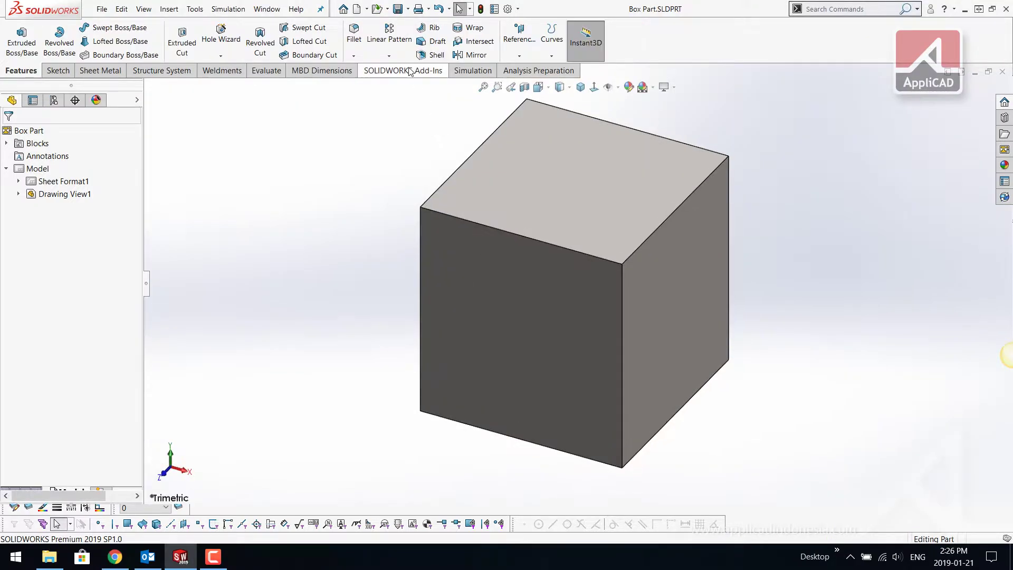
left_click(377, 10)
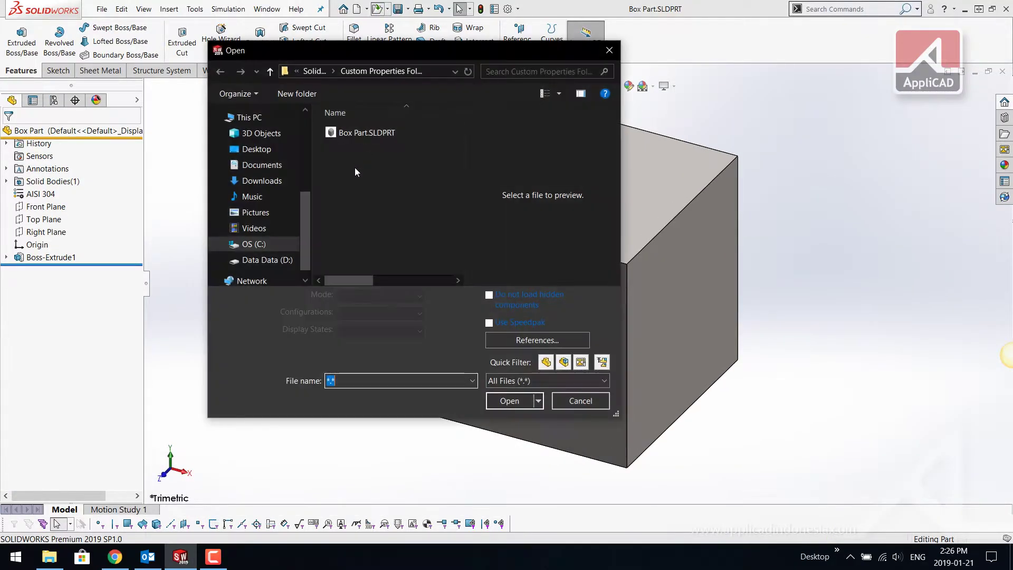
left_click(356, 164)
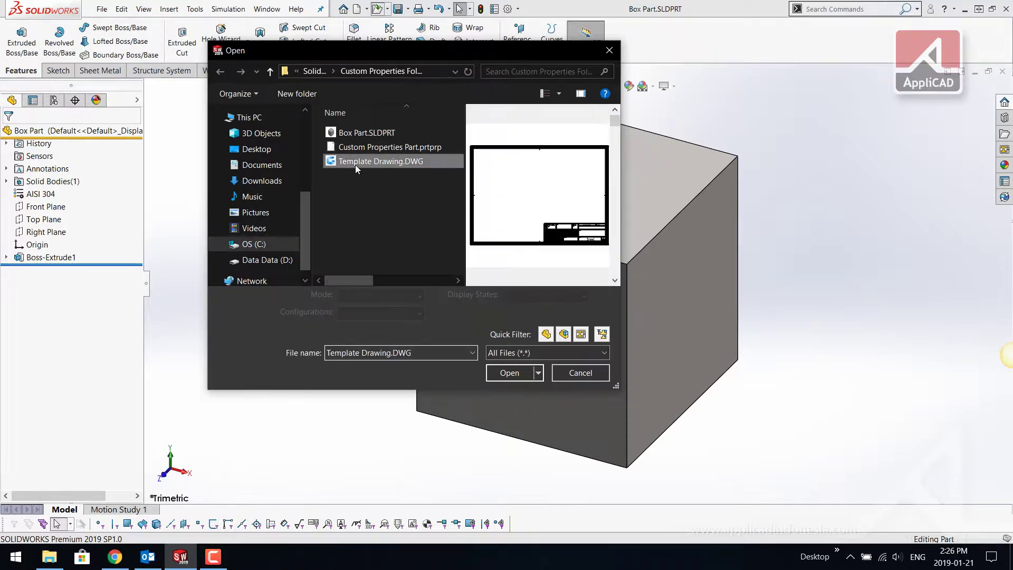
left_click(504, 375)
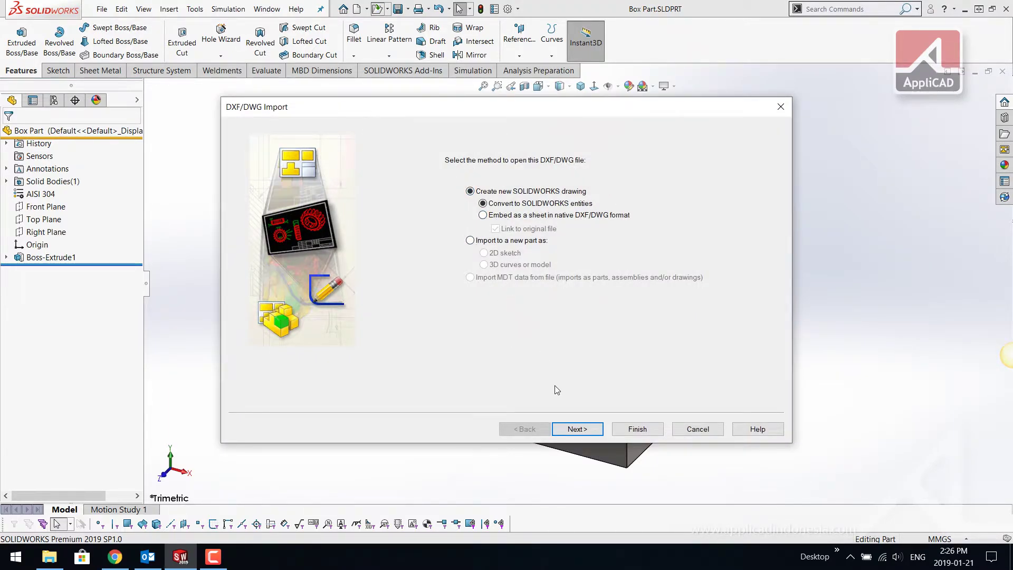
left_click(577, 427)
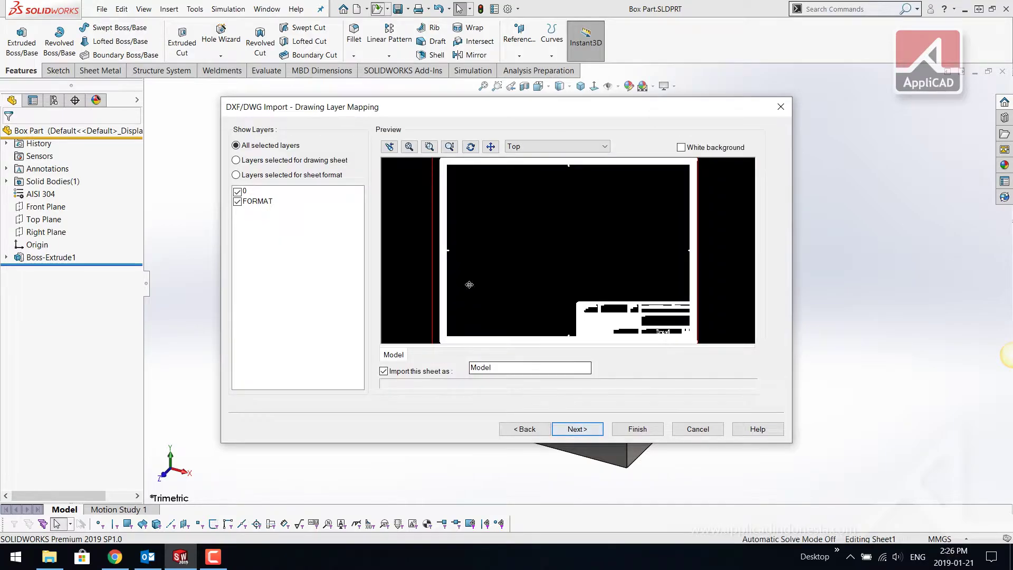
- Import layers 0 and FORMAT as the sheet format, centred in the sheet
left_click(237, 175)
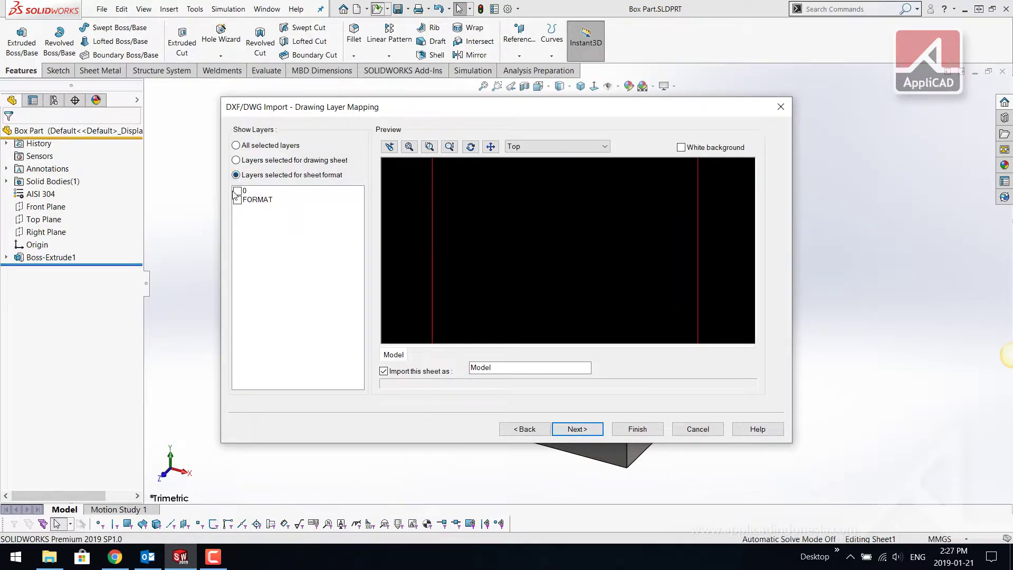
left_click(237, 191)
left_click(237, 200)
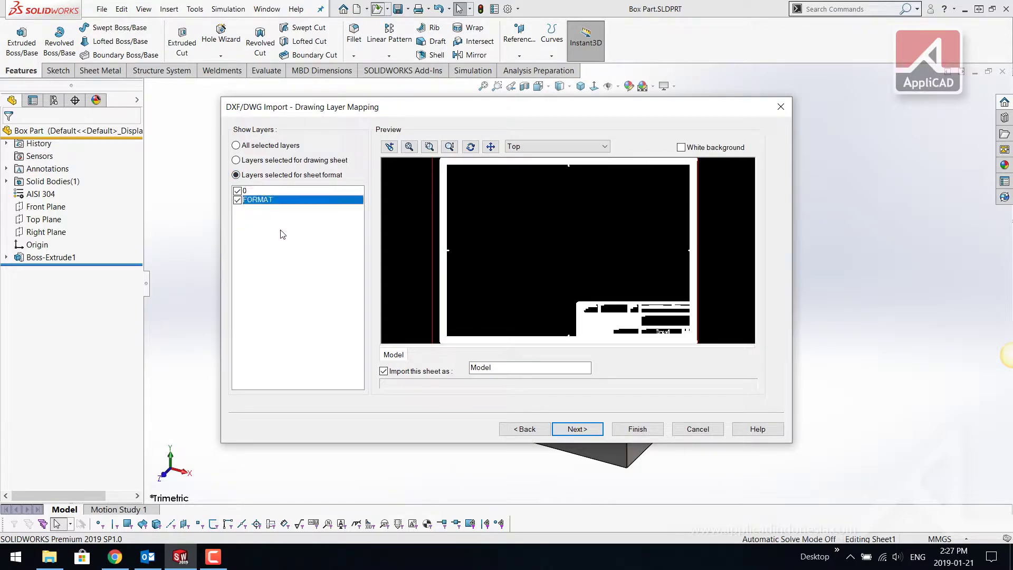
left_click(573, 430)
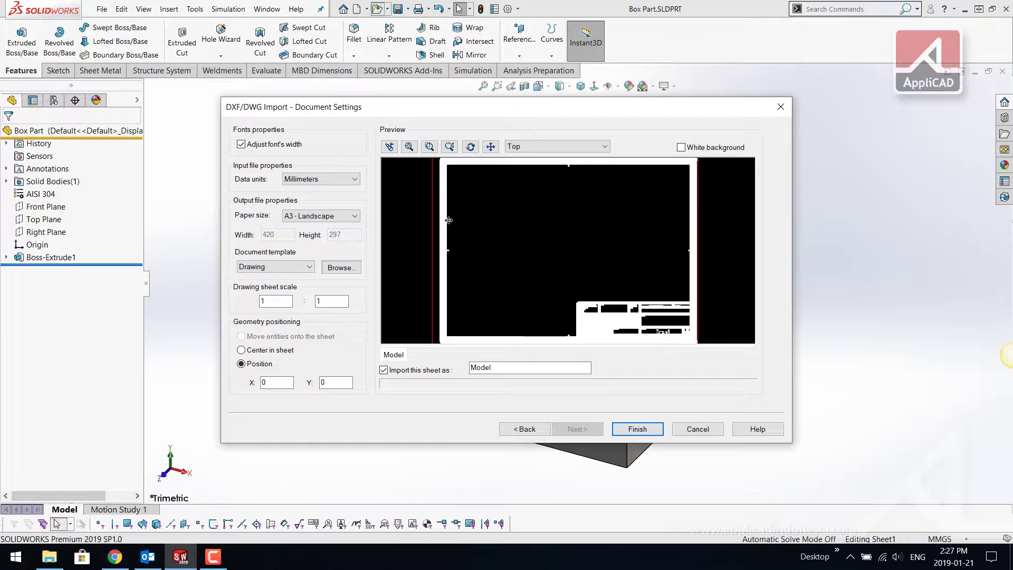
left_click(265, 350)
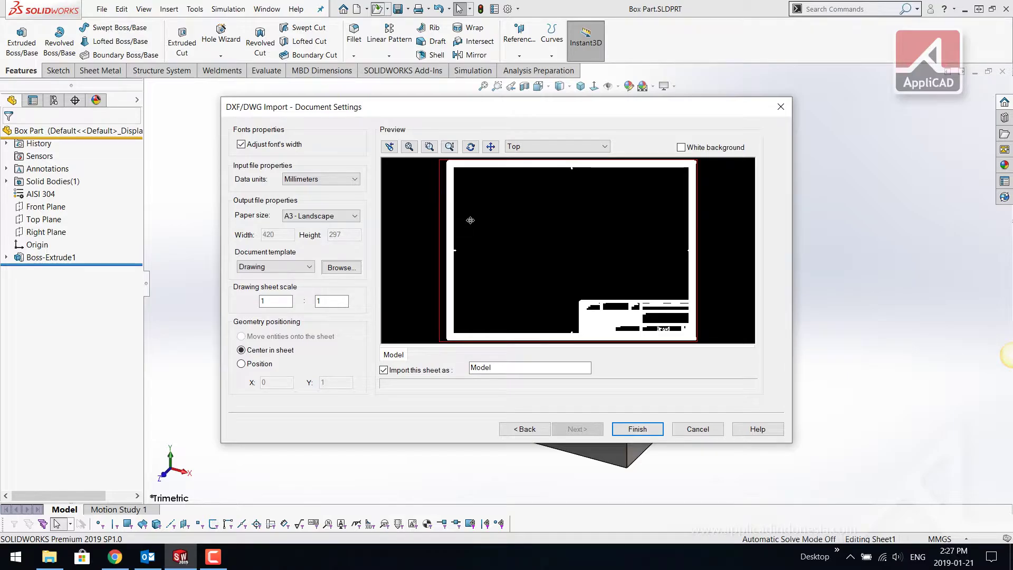
left_click(636, 428)
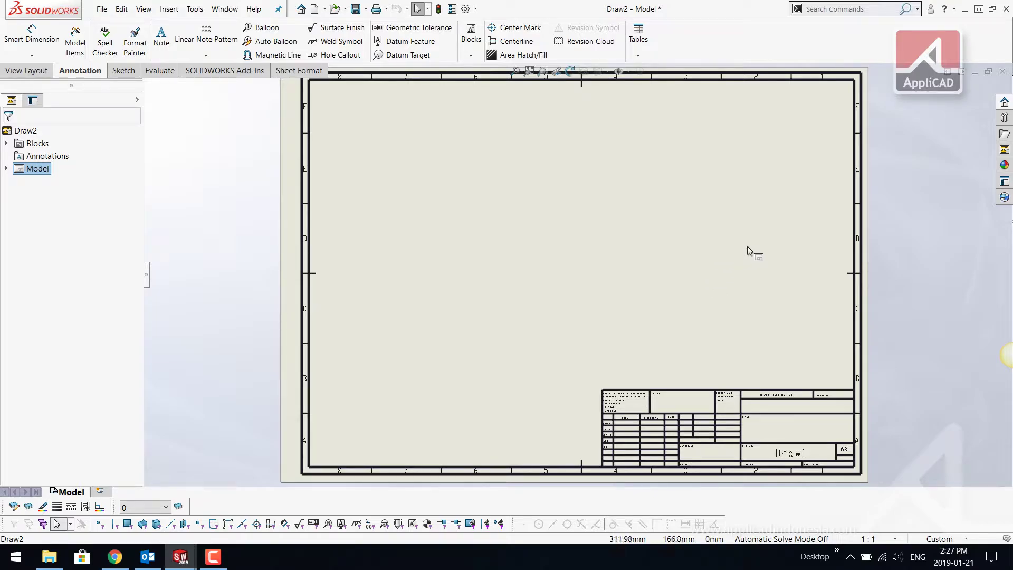
- Drag Box Part's isometric view from the View Palette to the top centre of the sheet
left_click(1004, 152)
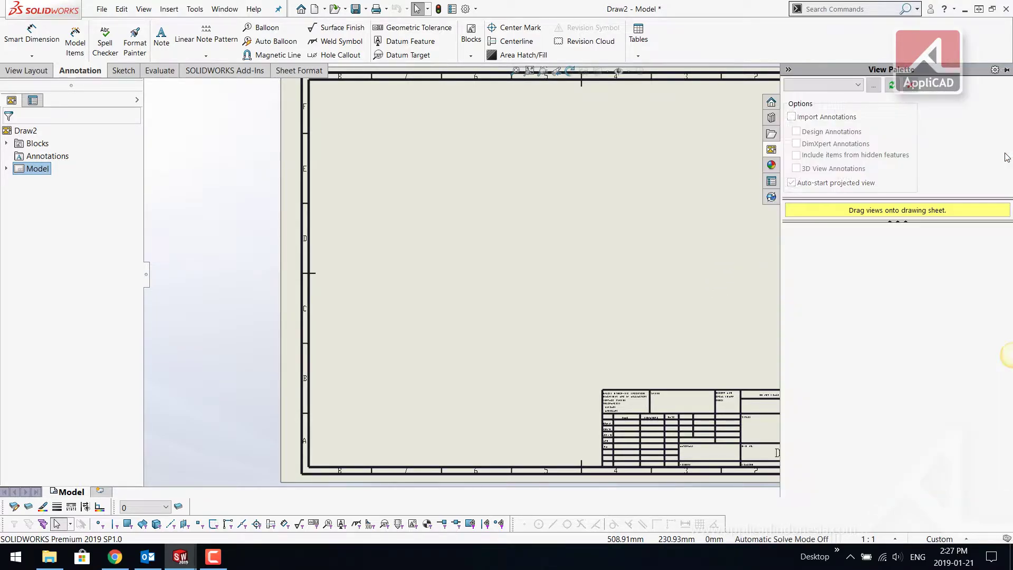
left_click(818, 86)
left_click(810, 96)
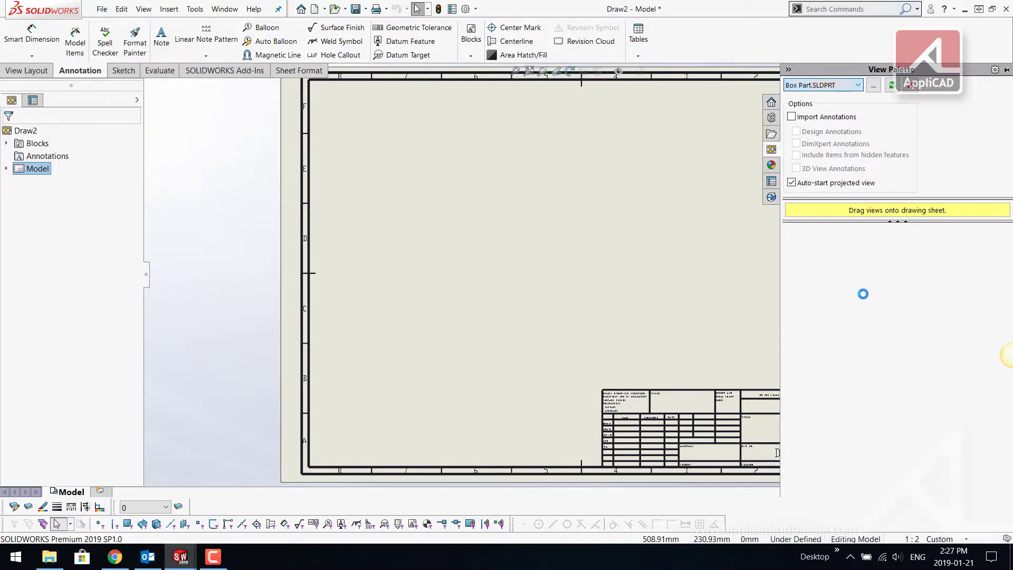
mouse_move(923, 309)
left_mouse_down()
mouse_move(647, 257)
mouse_move(594, 228)
left_mouse_up()
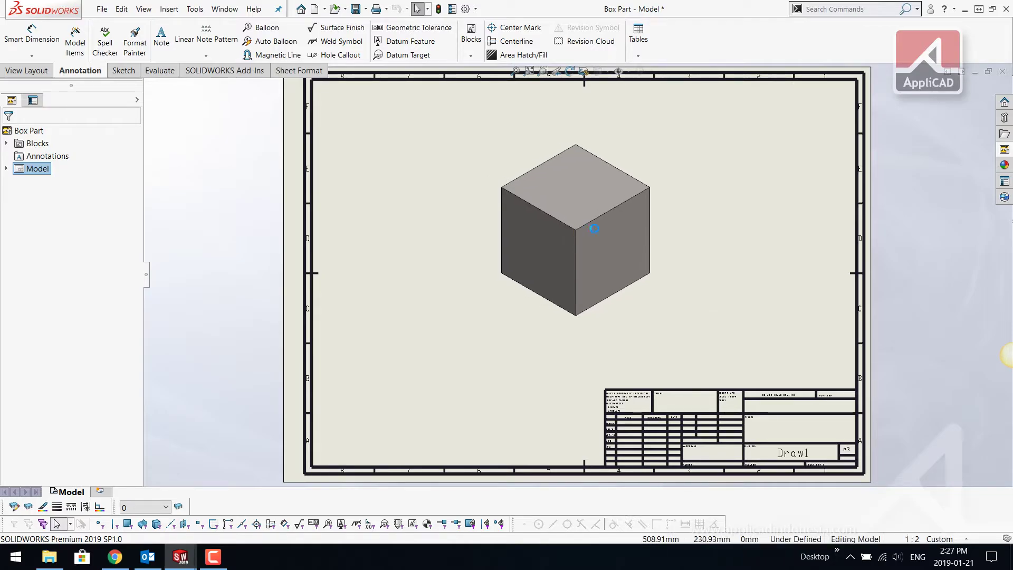
key("Escape")
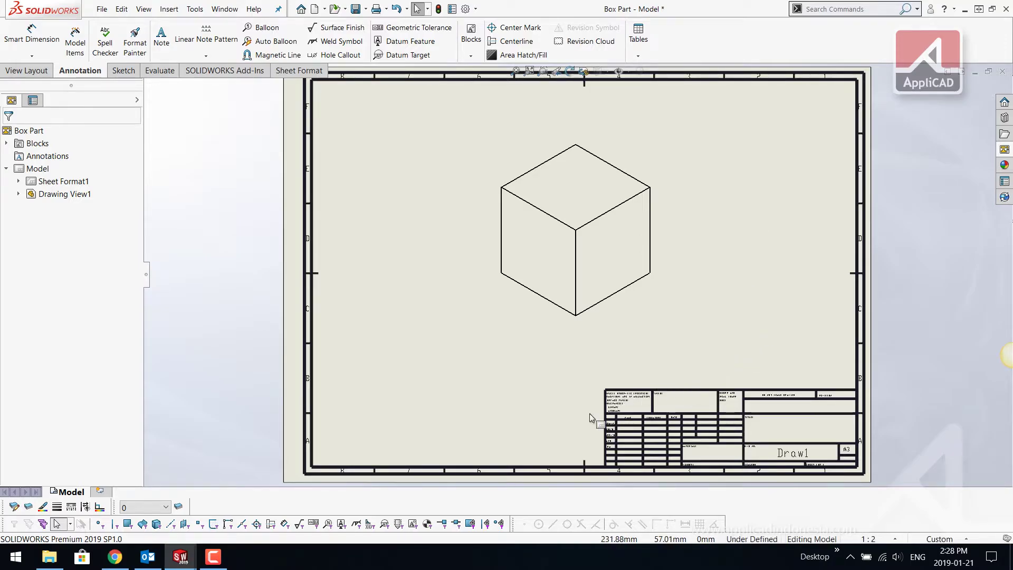
- Switch the Draw2 sheet into Edit Sheet Format mode
right_click(728, 293)
left_click(748, 105)
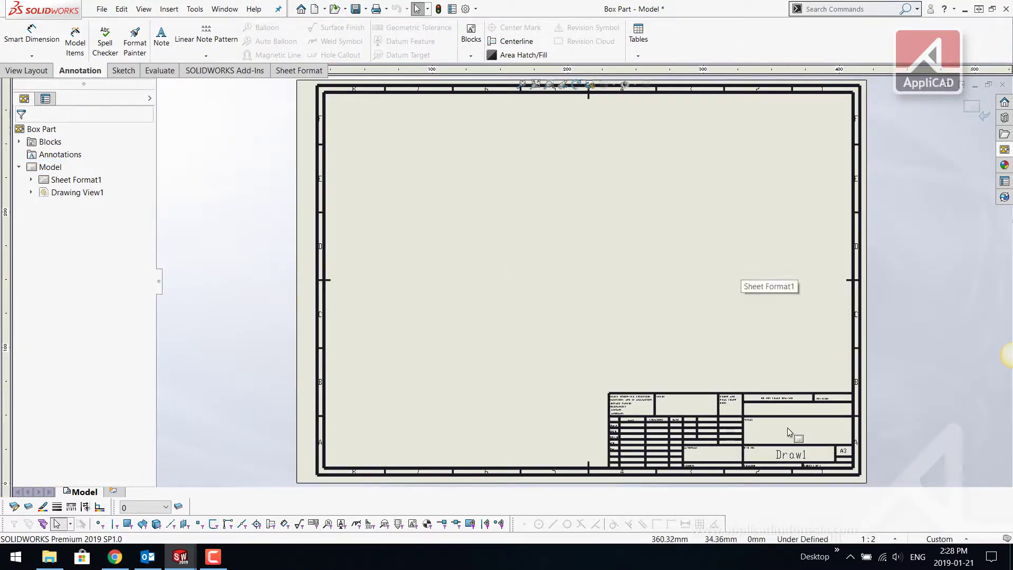
scroll(736, 406, "down", 5)
scroll(734, 406, "up", 1)
scroll(697, 362, "down", 2)
scroll(697, 362, "up", 2)
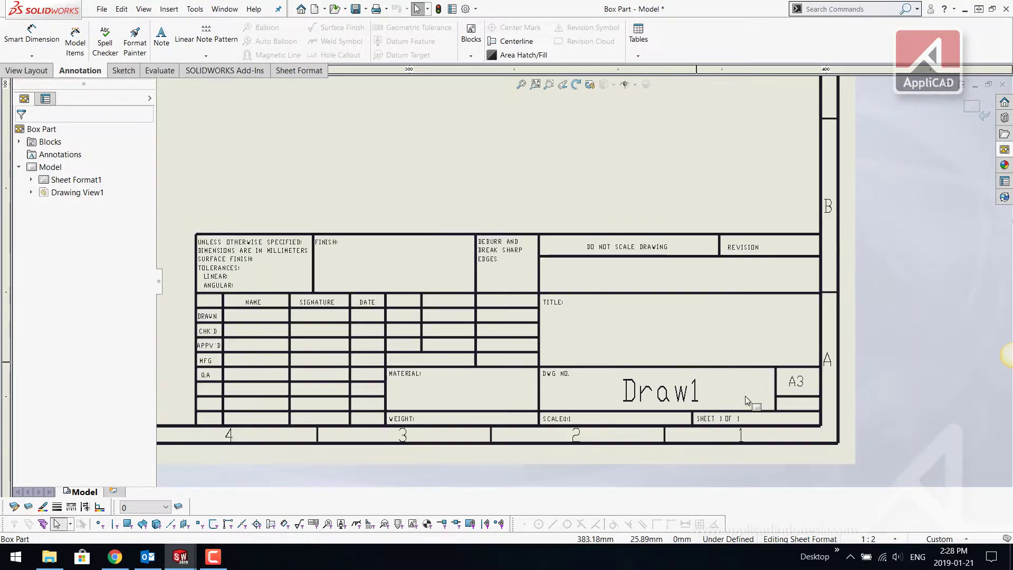
scroll(744, 395, "down", 3)
scroll(582, 295, "up", 1)
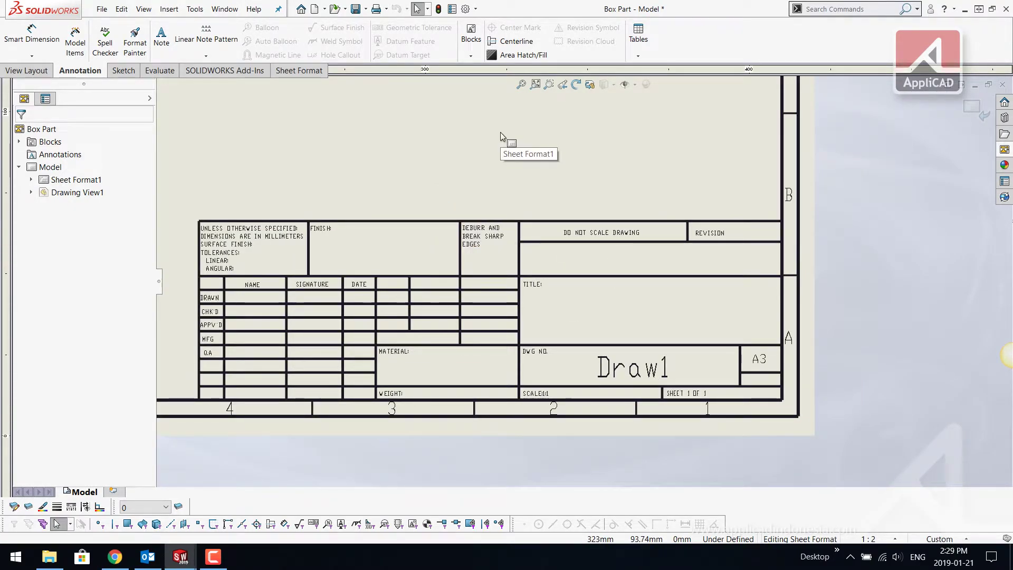
- Insert a note linked to the model's Customer property
left_click(161, 36)
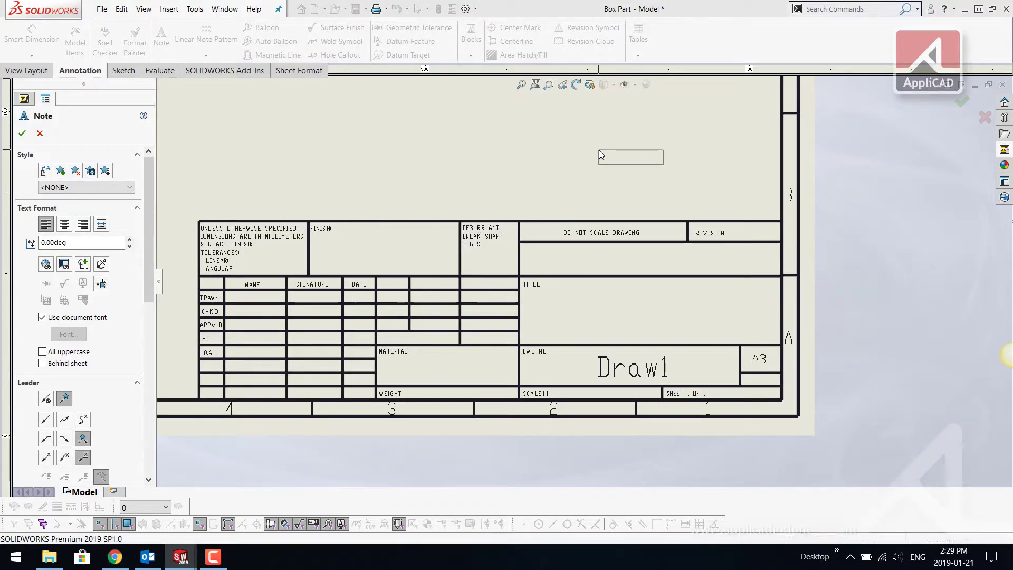
left_click(600, 152)
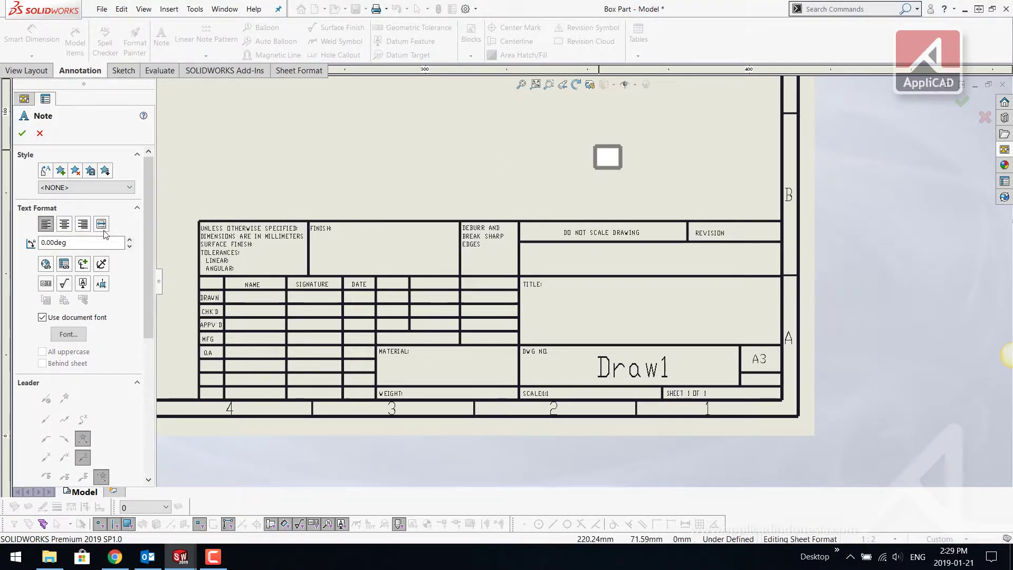
left_click(64, 265)
left_click(27, 60)
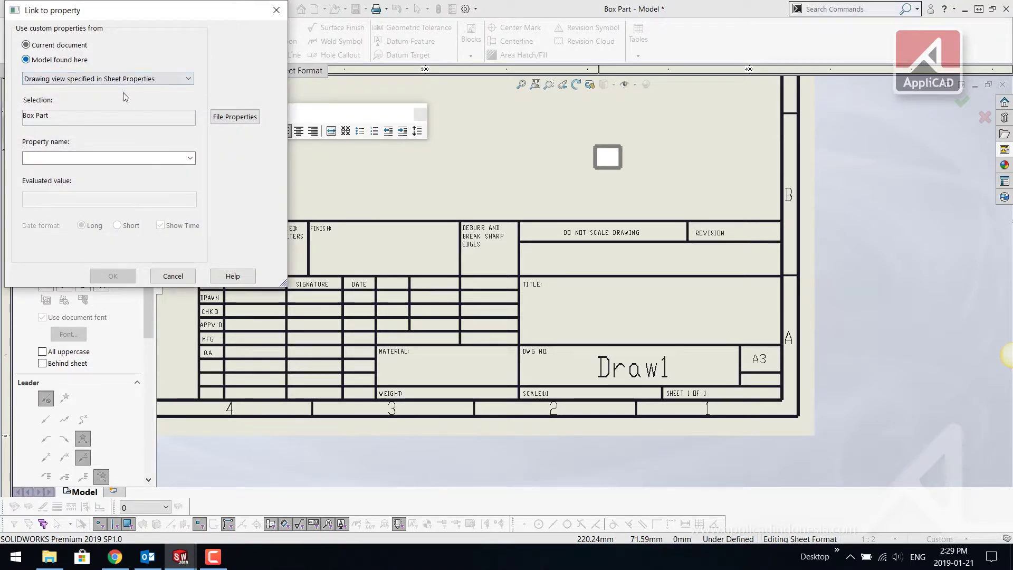
left_click(190, 158)
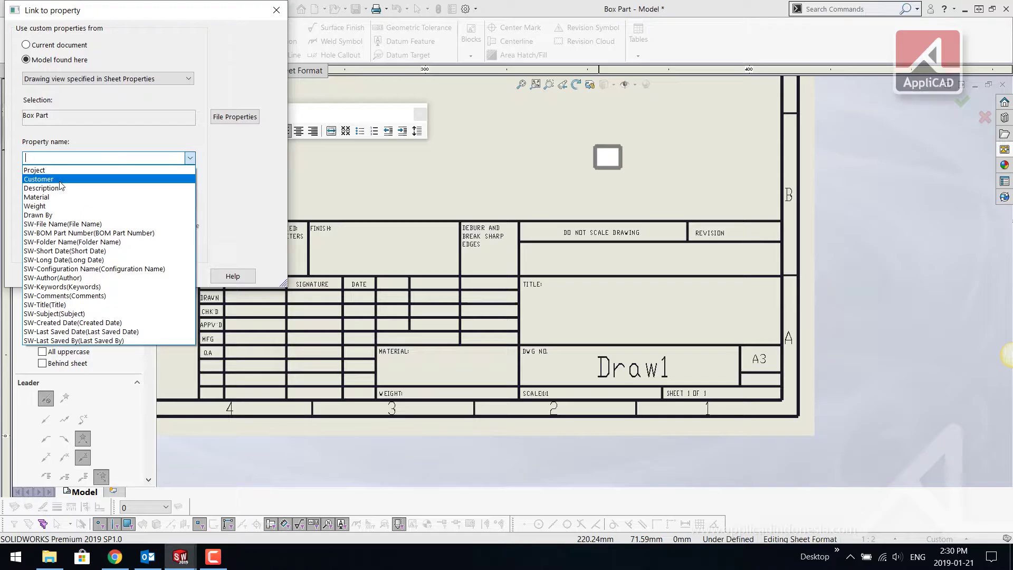
left_click(43, 179)
left_click(107, 278)
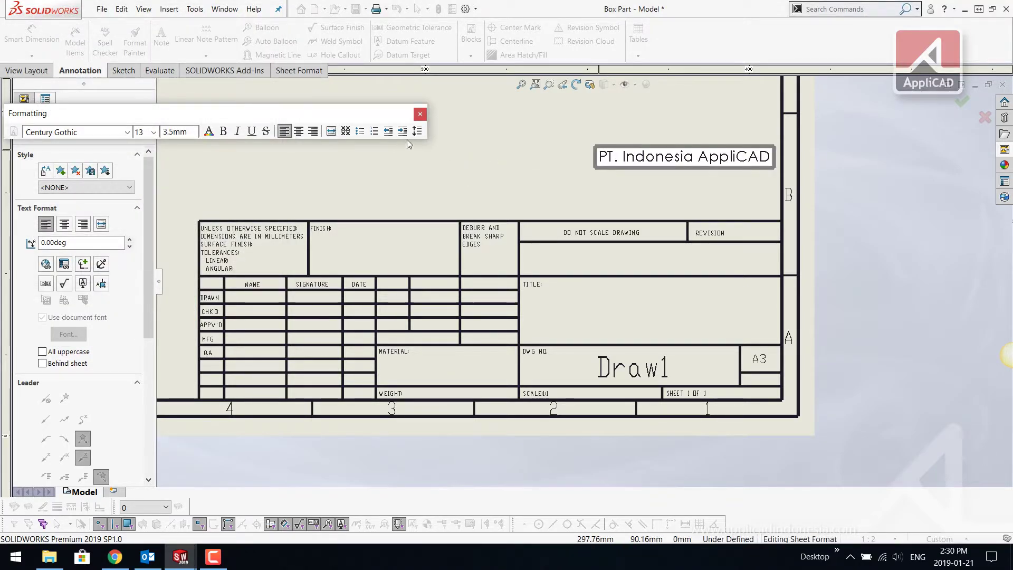
- Move the PT. Indonesia AppliCAD note into the cell below DO NOT SCALE DRAWING
left_click(546, 171)
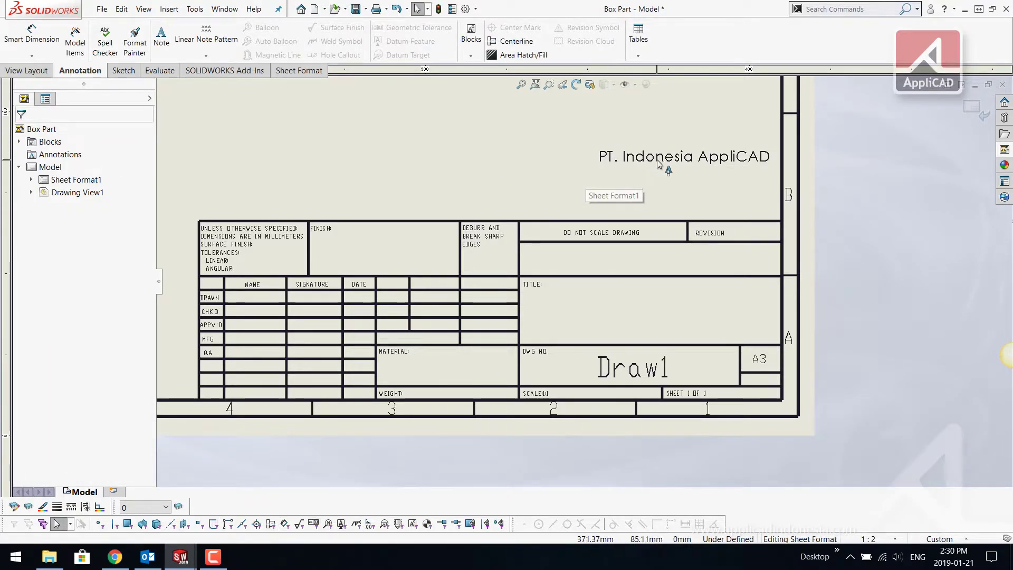
mouse_move(653, 158)
left_mouse_down()
mouse_move(621, 183)
mouse_move(621, 262)
left_mouse_up()
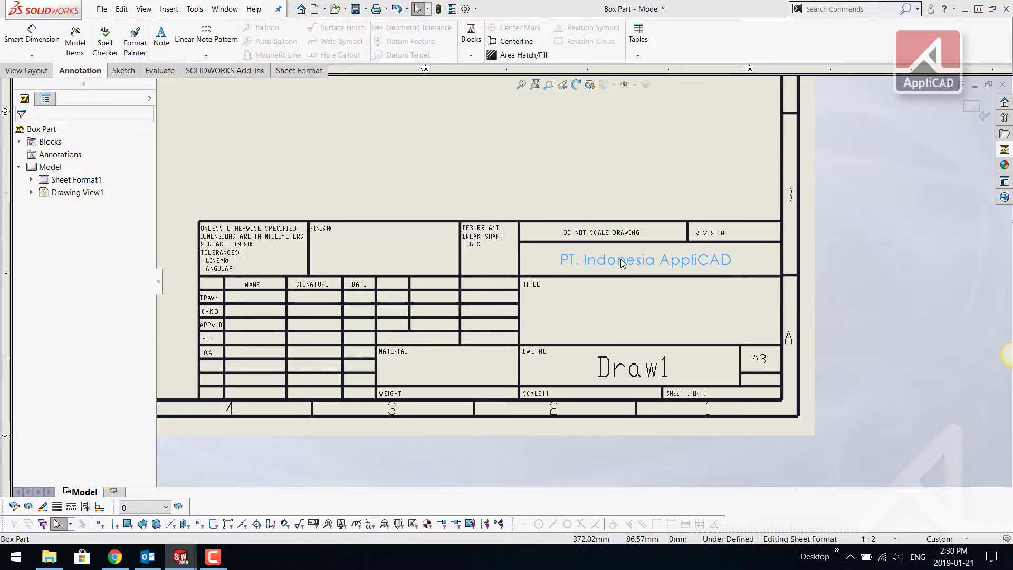
left_click(560, 141)
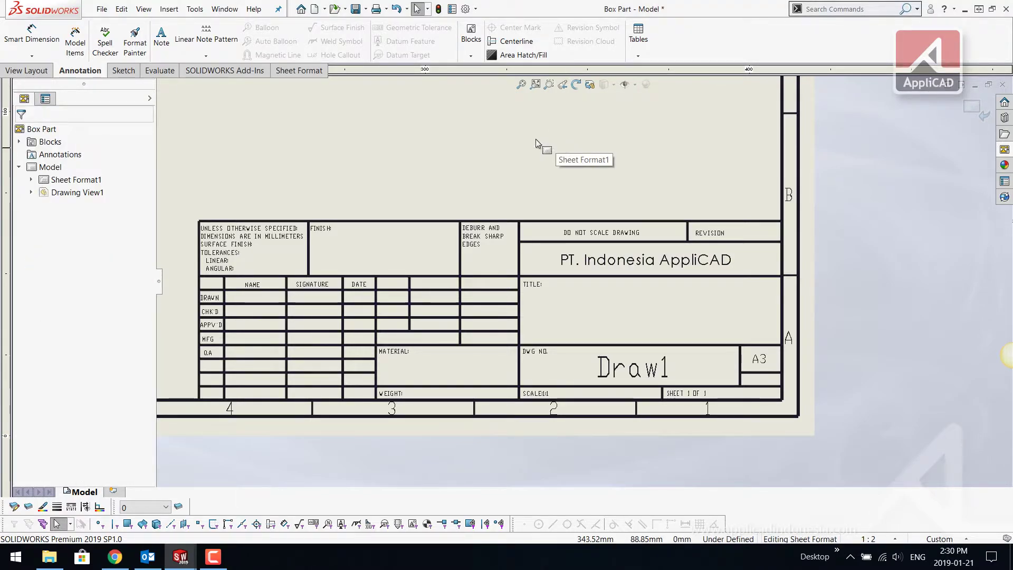
left_click(161, 36)
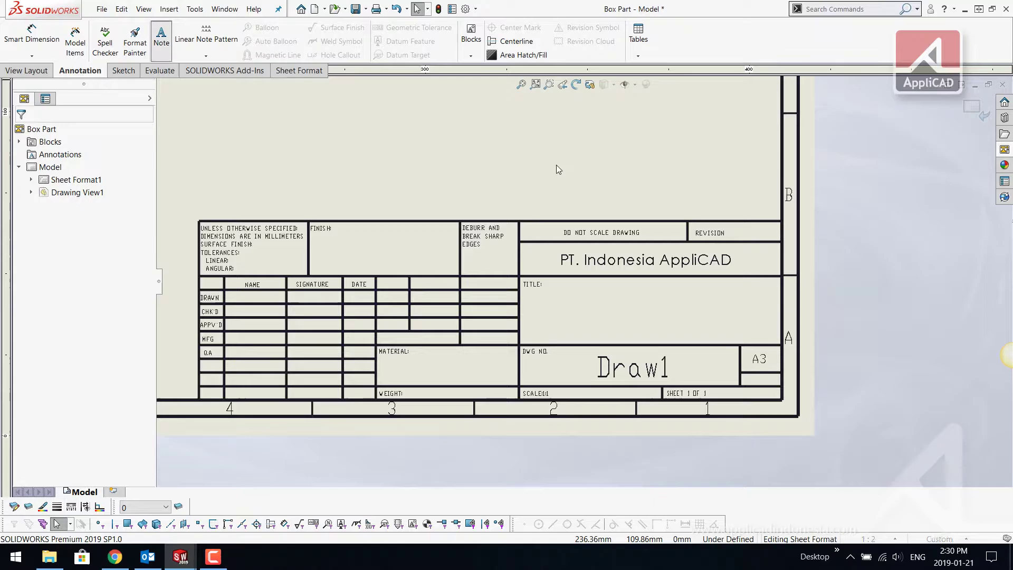
type("XXXXXXX")
- Link a new note to the Project property and drag 'Custom Properties Part' into the TITLE cell
left_click(586, 152)
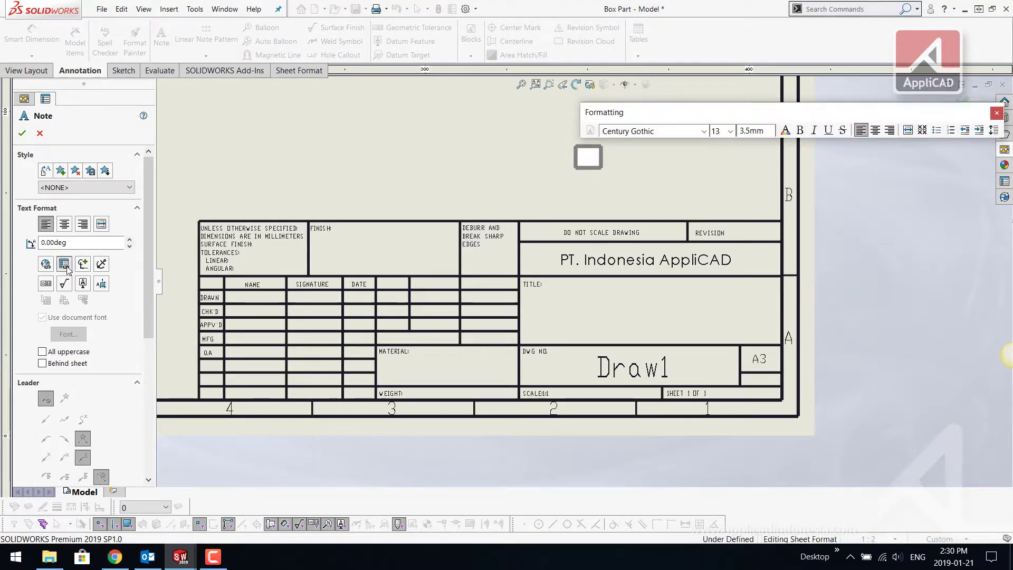
left_click(64, 265)
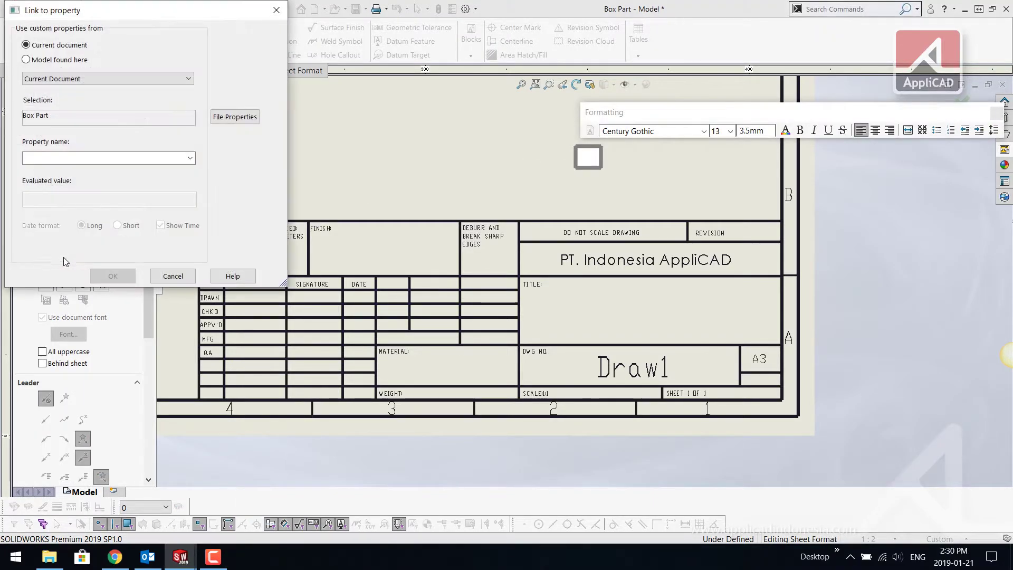
left_click(25, 59)
left_click(190, 158)
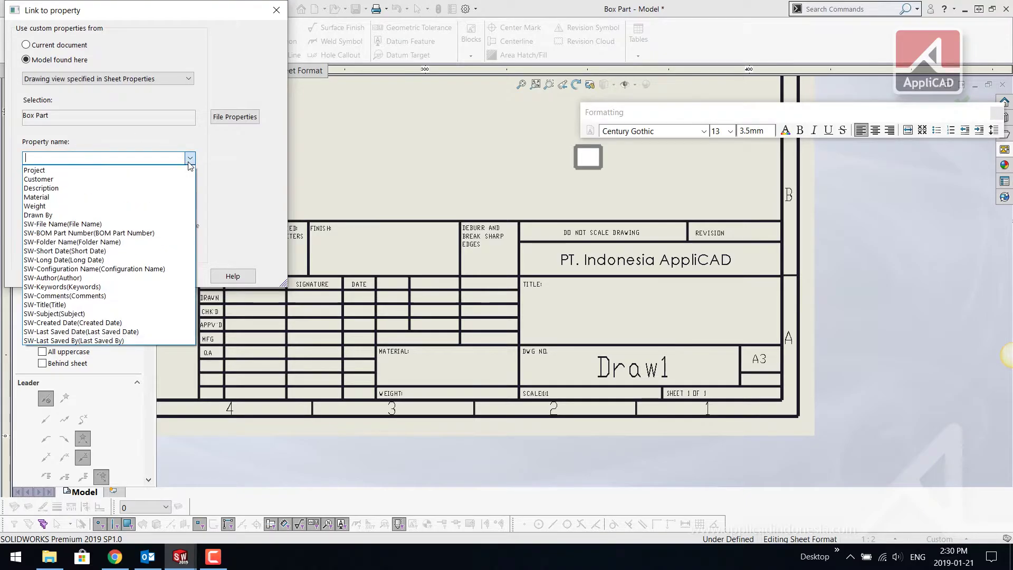
left_click(103, 171)
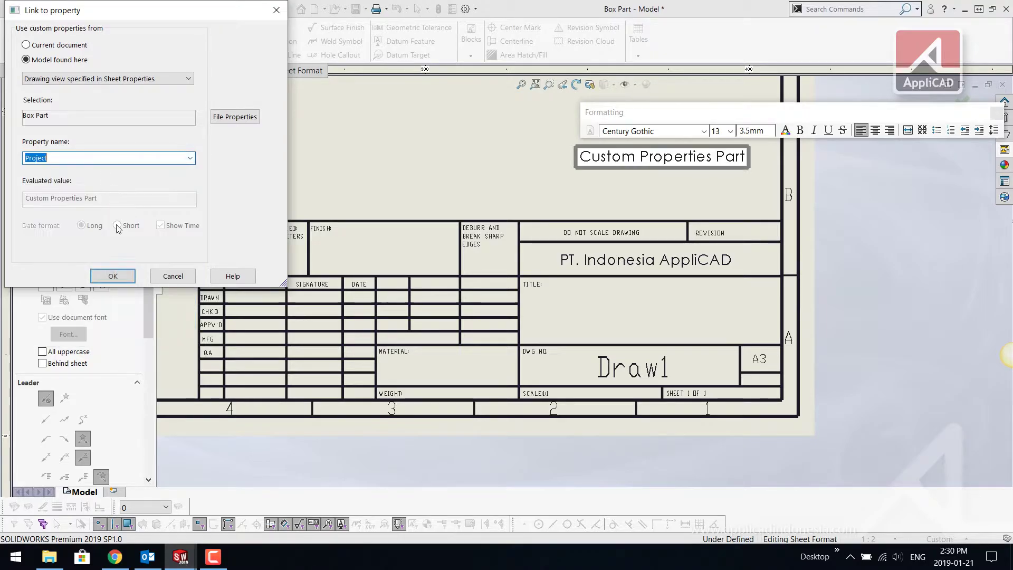
left_click(115, 278)
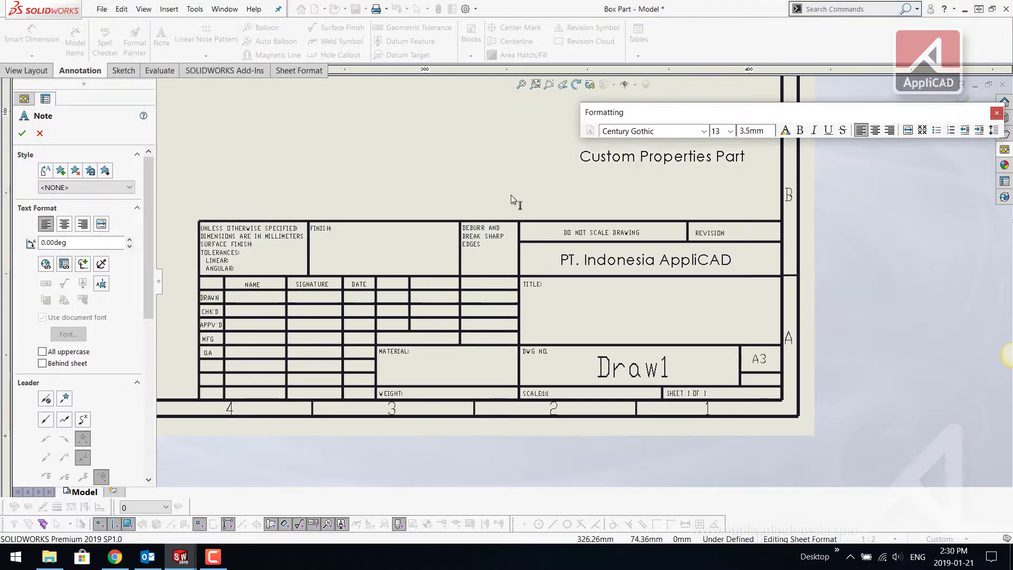
key("Escape")
left_click_drag(660, 159, 633, 319)
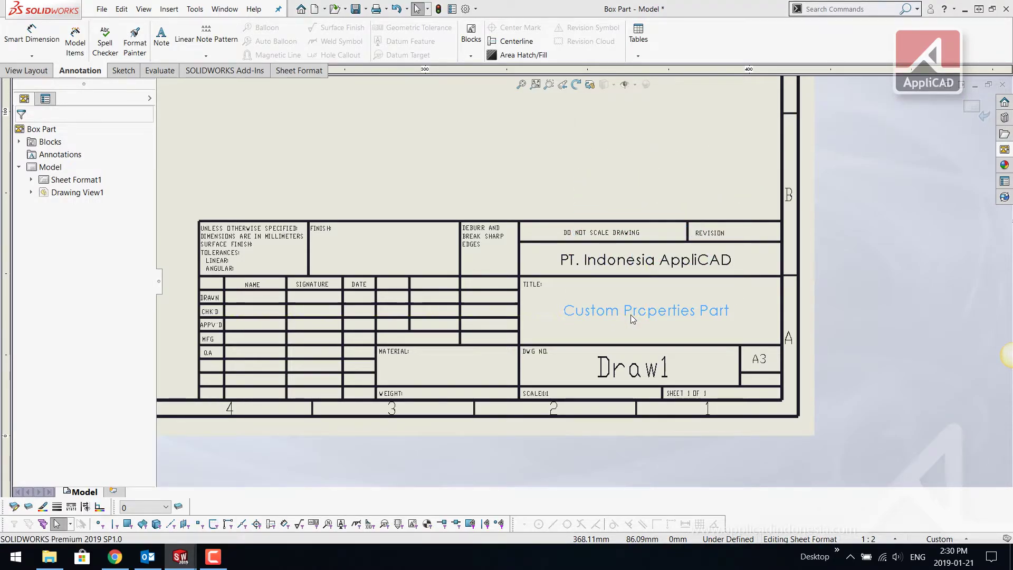
- Delete the Draw1 text from the DWG NO. cell
left_click(654, 369)
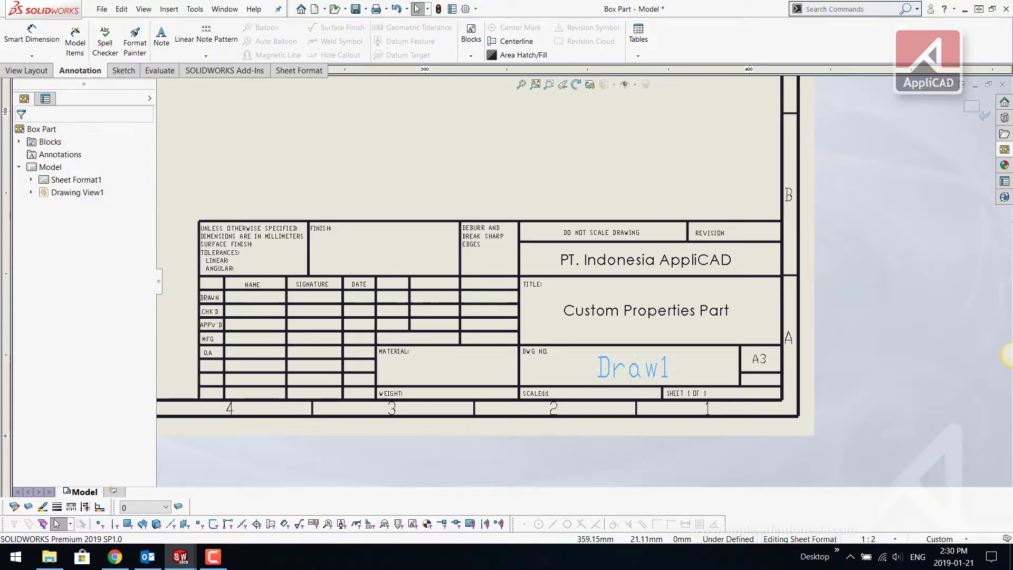
key("Delete")
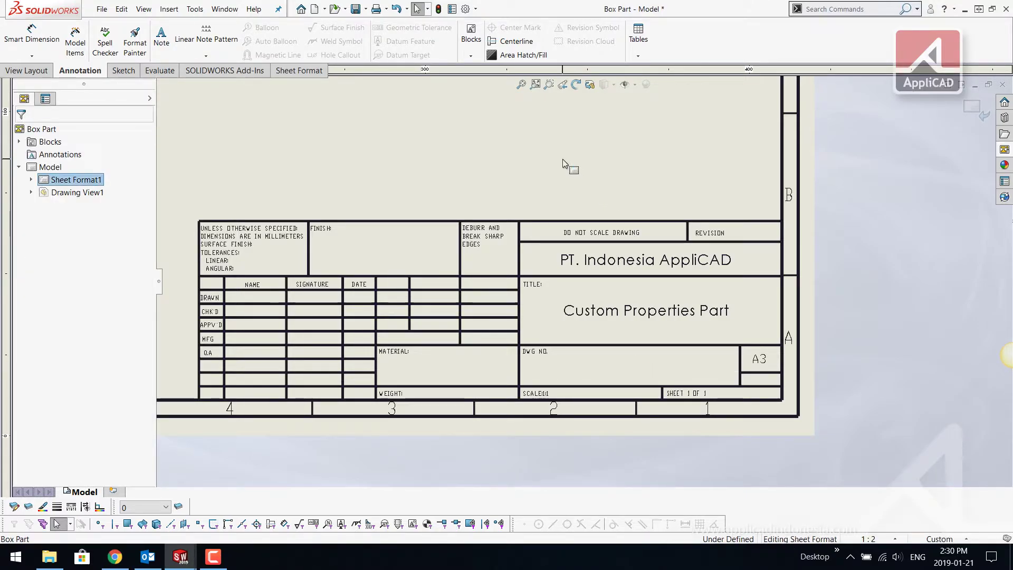
key("Return")
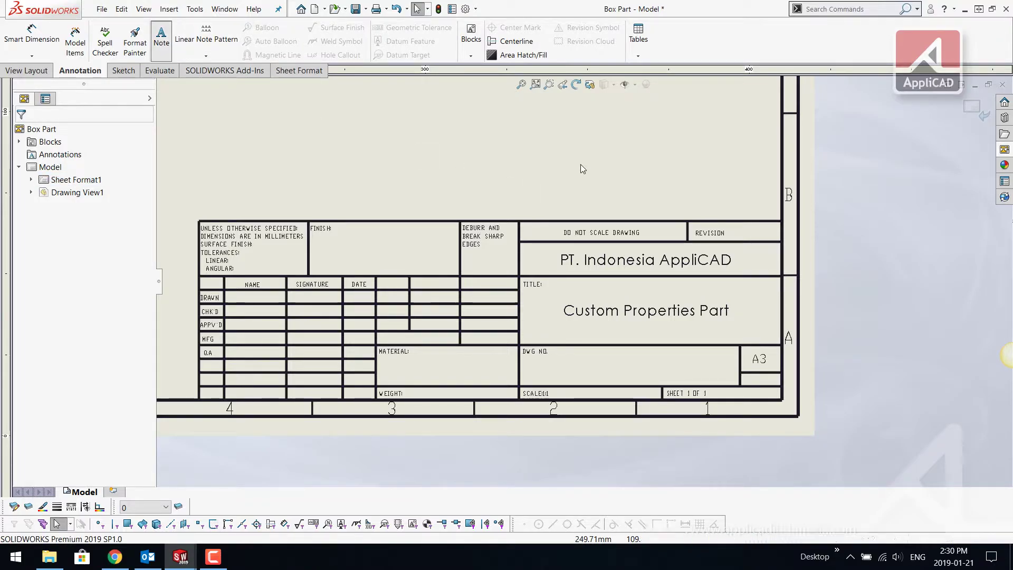
- Add a note linked to the Description property and place 'Contoh Box' in the DWG NO. cell
left_click(577, 149)
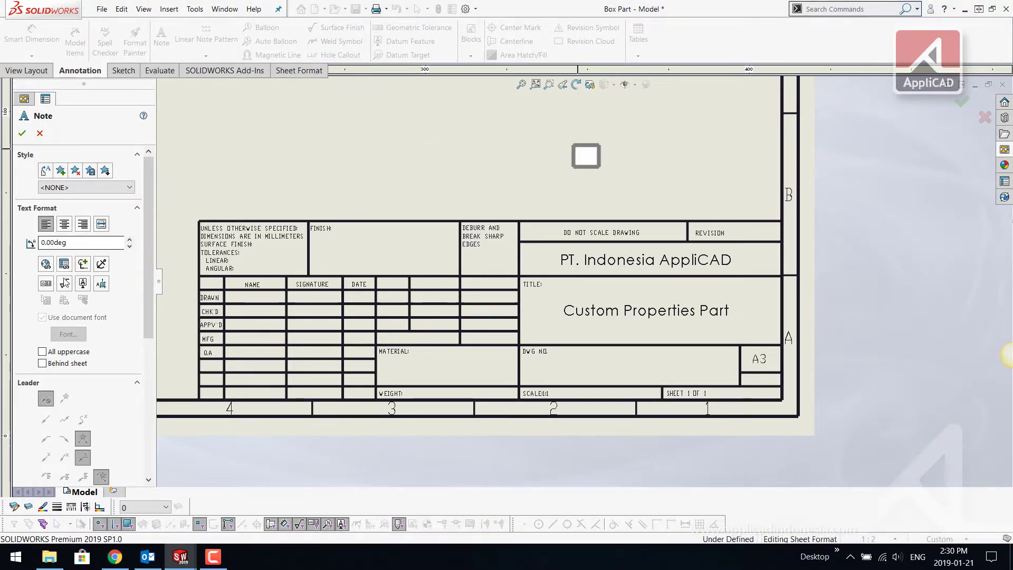
left_click(63, 264)
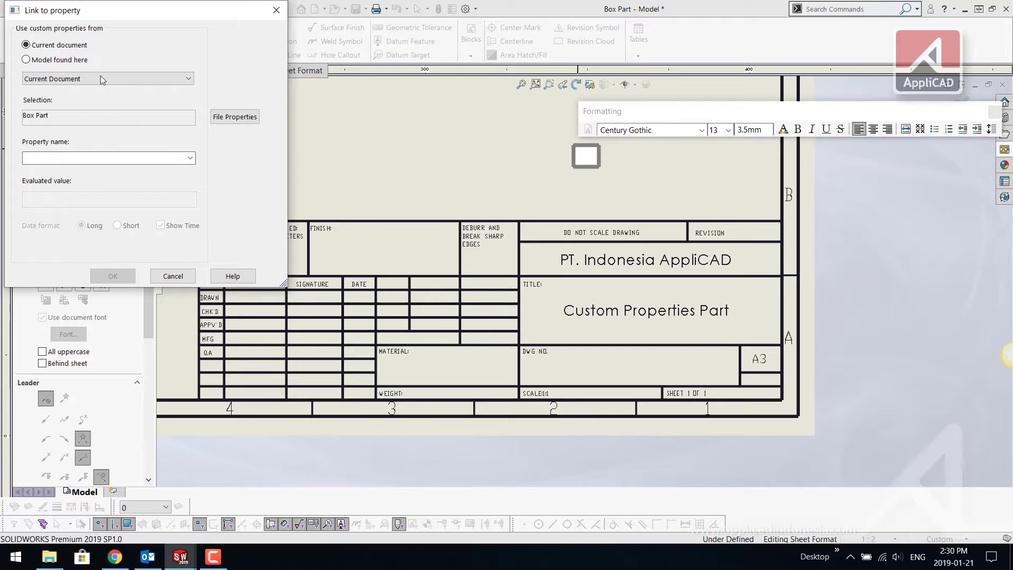
left_click(63, 60)
left_click(190, 158)
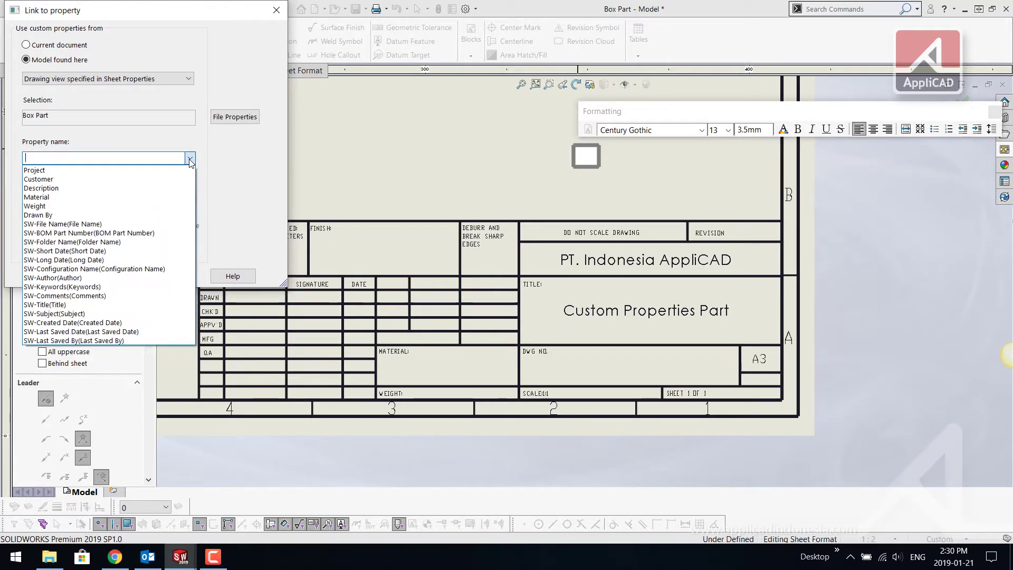
left_click(157, 189)
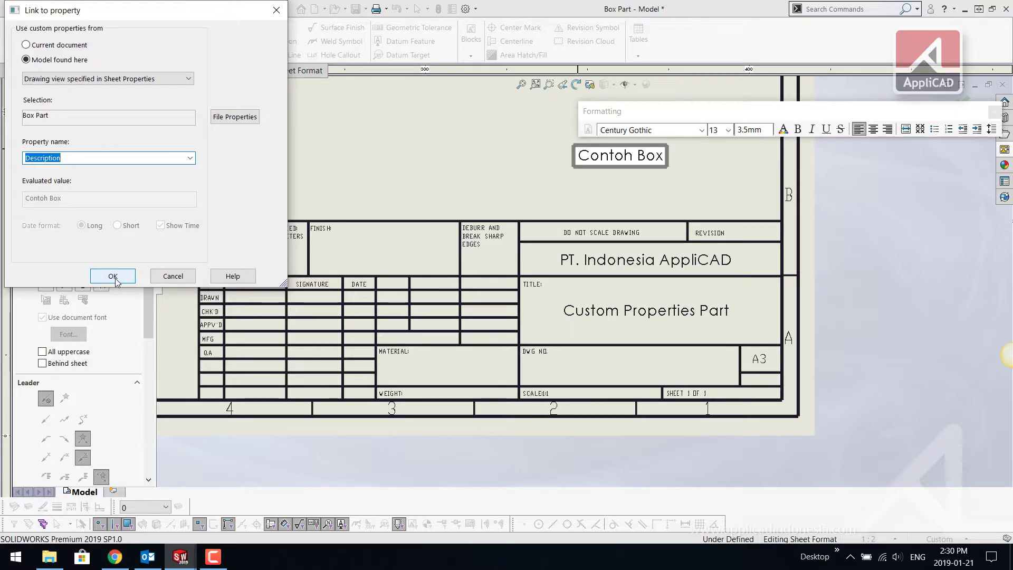
left_click(114, 278)
mouse_move(633, 159)
left_mouse_down()
mouse_move(621, 353)
mouse_move(633, 371)
mouse_move(641, 363)
left_mouse_up()
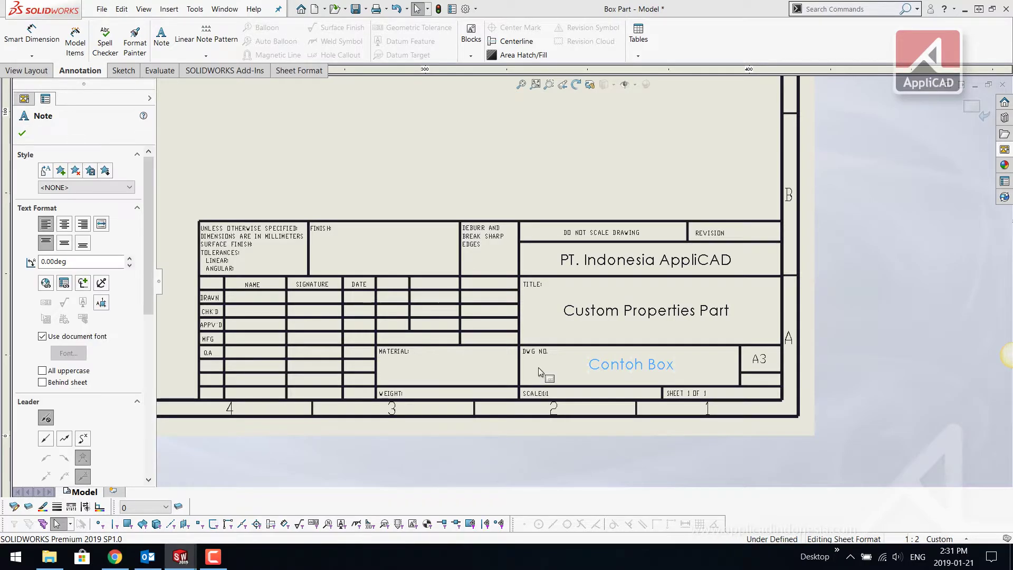
- Change the title block's DWG NO. label text to 'Description'
scroll(538, 368, "down", 2)
scroll(544, 357, "down", 3)
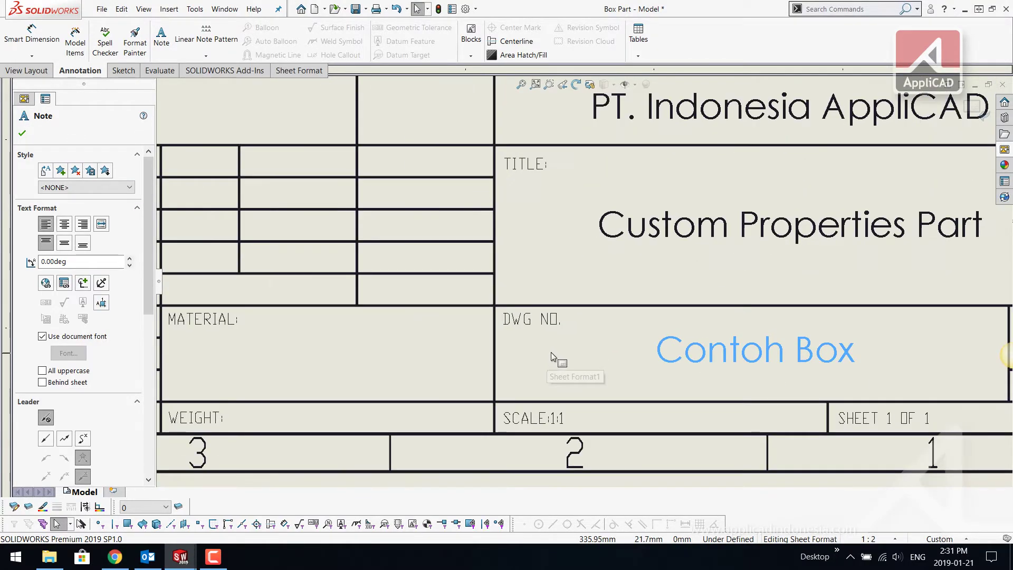
double_click(531, 324)
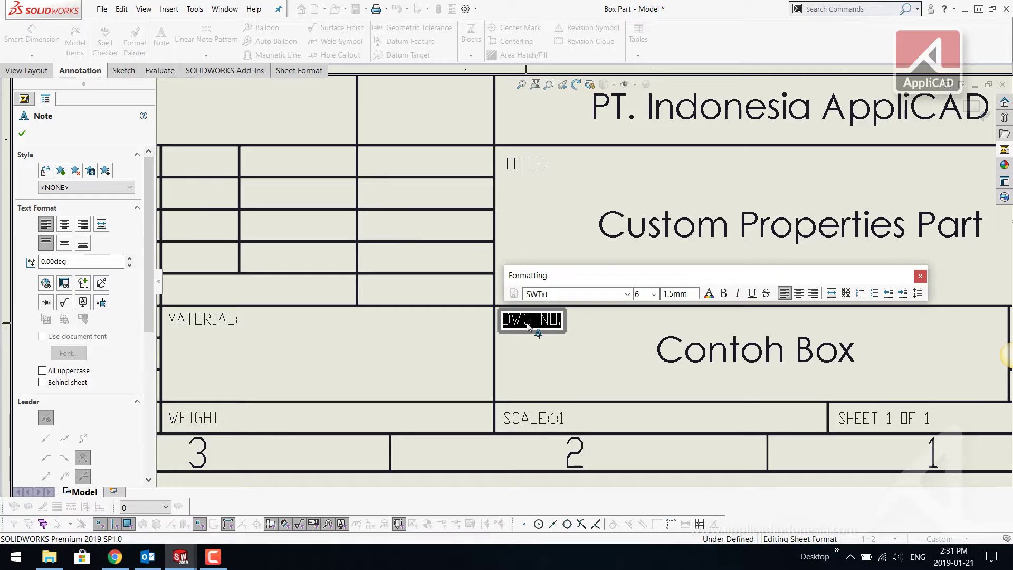
type("Desc")
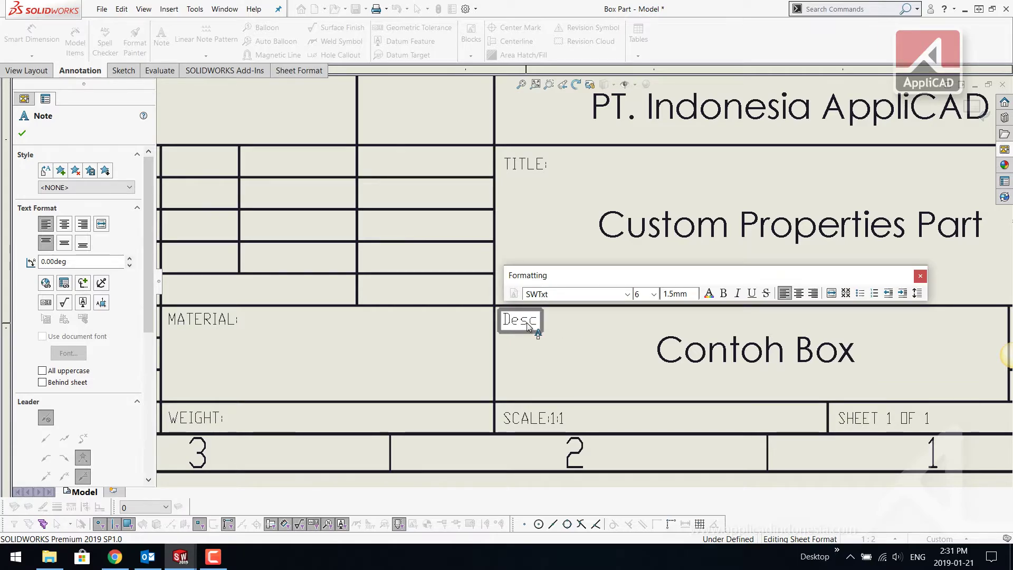
type("ription")
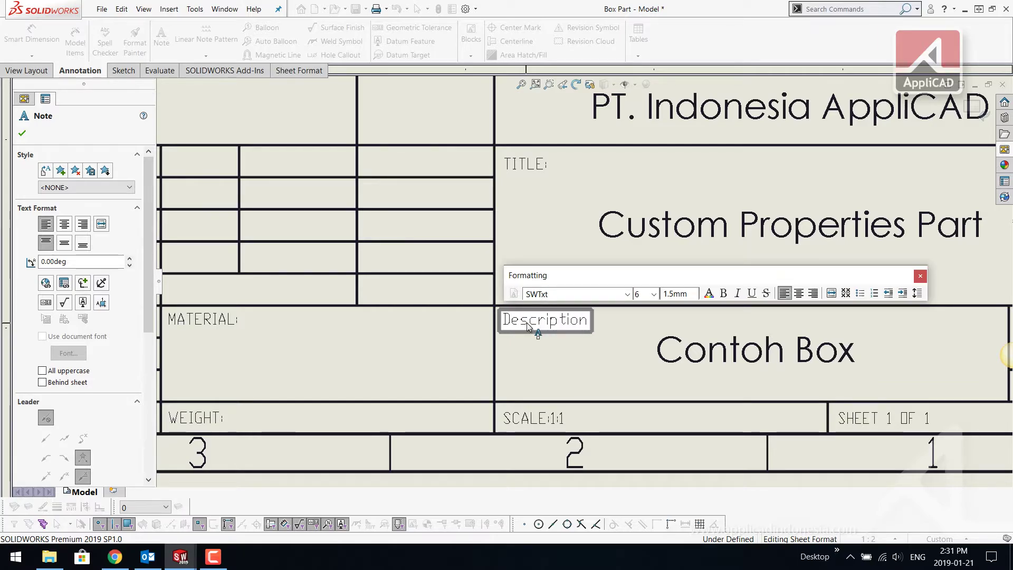
key("Escape")
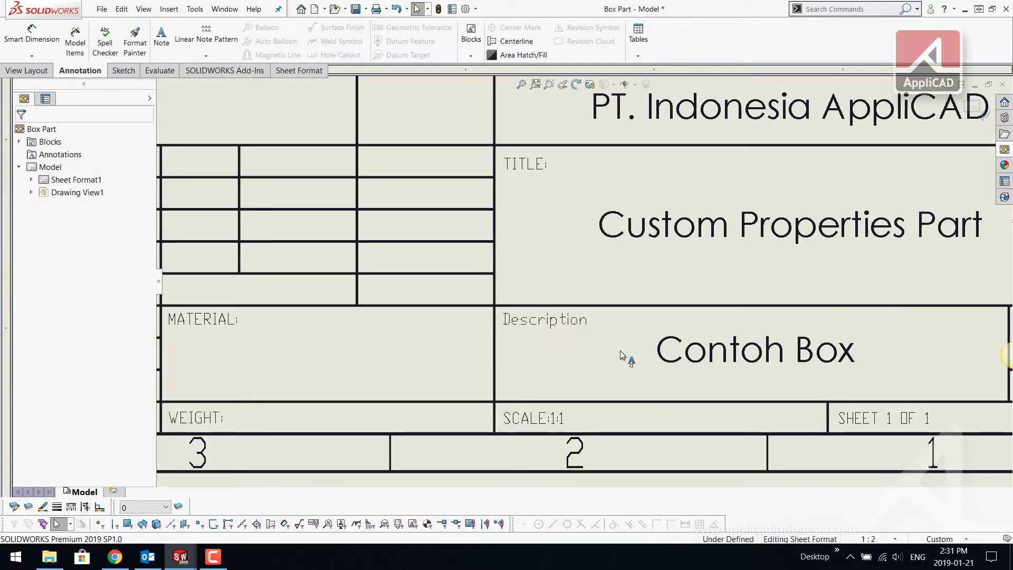
scroll(619, 350, "up", 1)
scroll(607, 341, "up", 1)
scroll(600, 333, "up", 1)
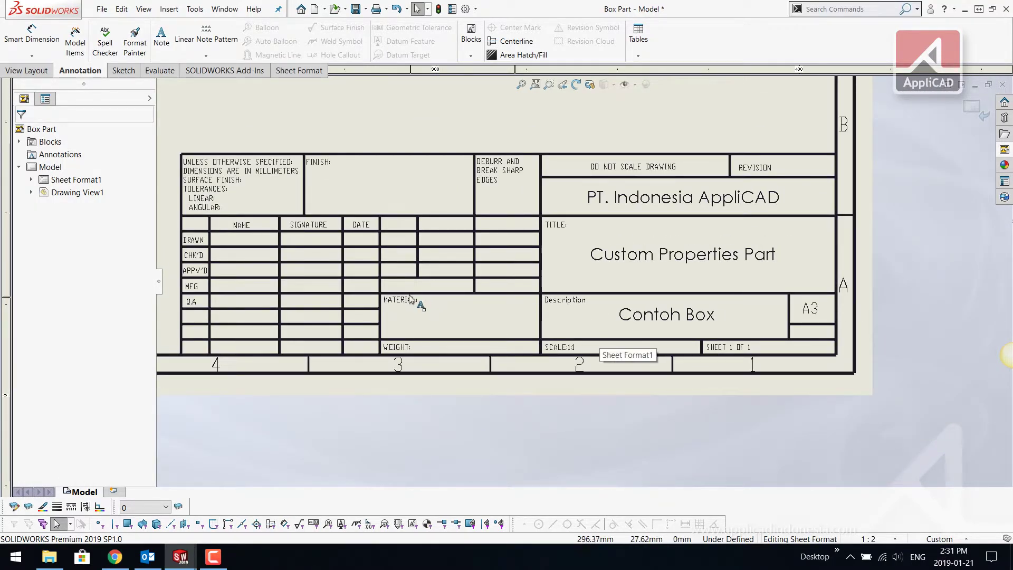
scroll(407, 299, "down", 1)
scroll(516, 206, "up", 1)
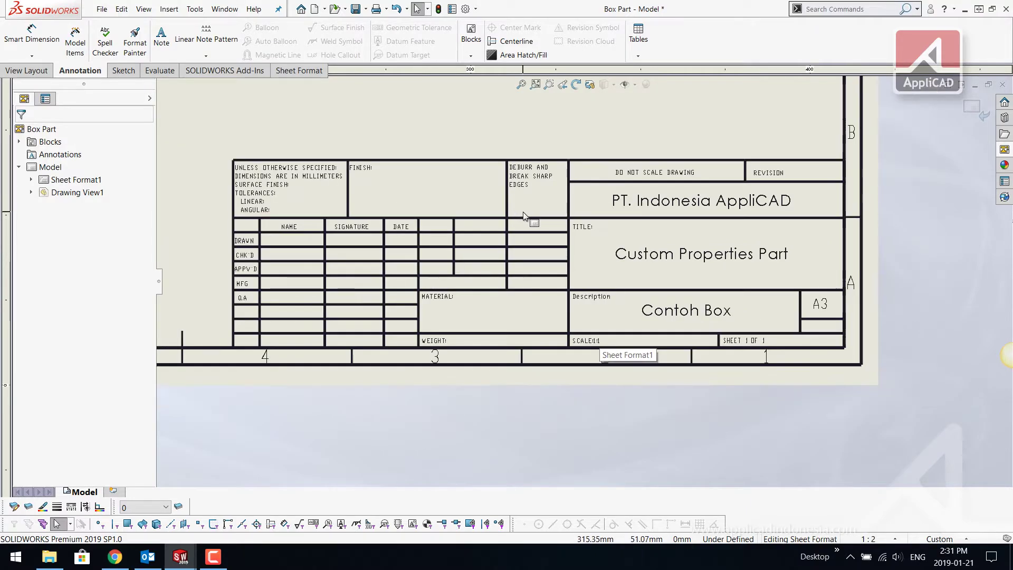
scroll(524, 216, "up", 1)
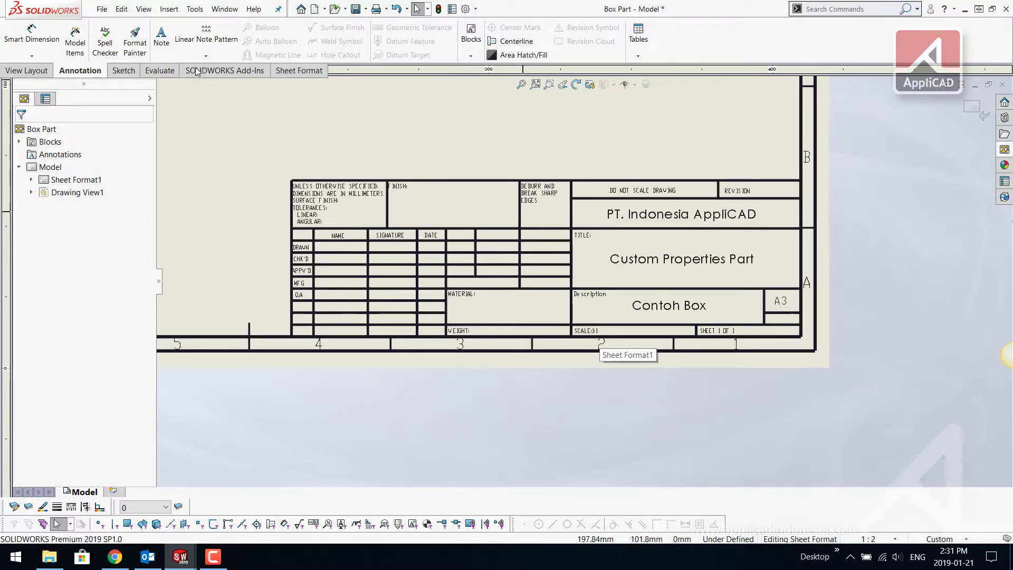
- Create a note linked to the model's Material property, showing AISI 304
left_click(429, 117)
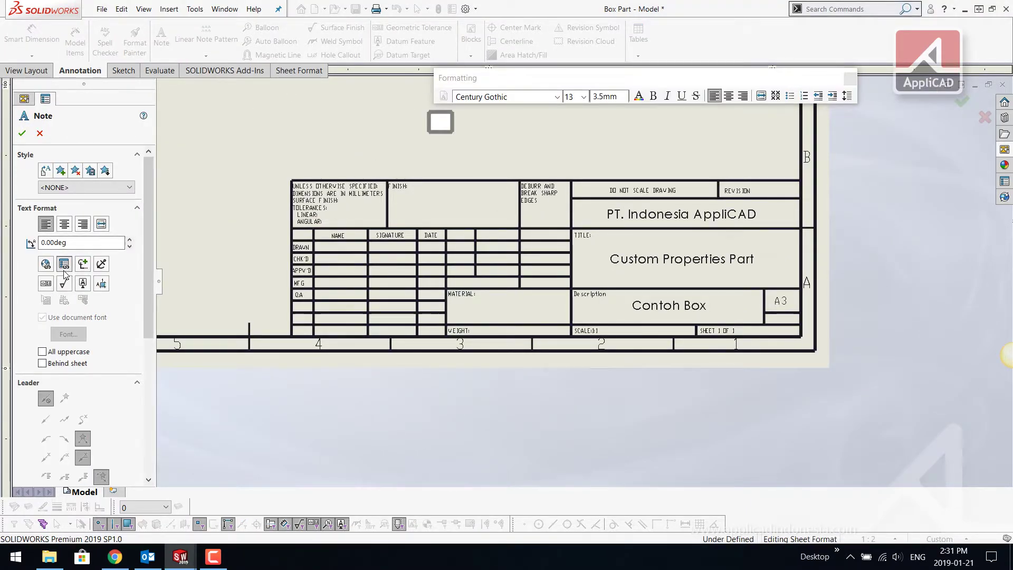
left_click(63, 264)
left_click(190, 158)
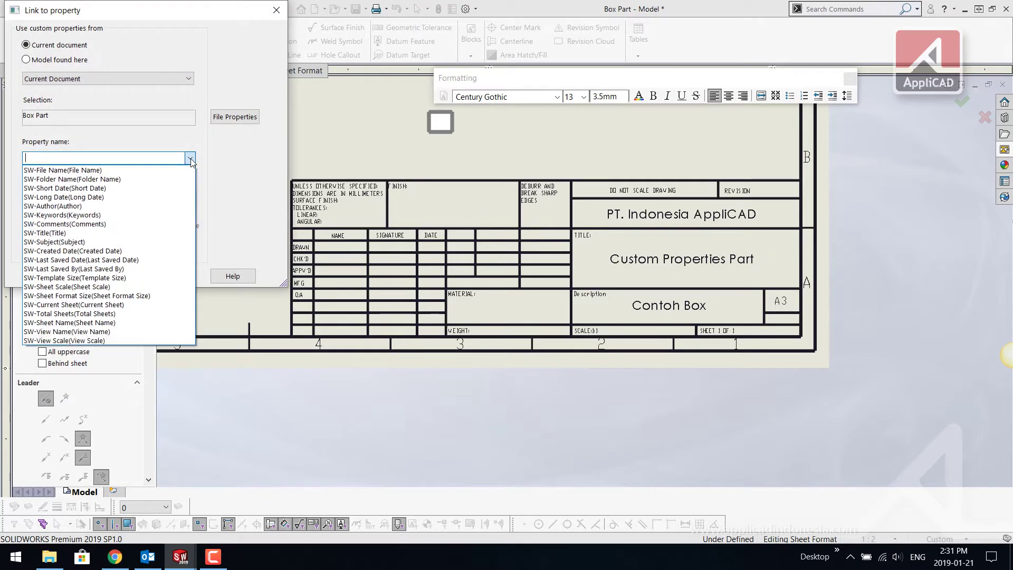
left_click(188, 79)
left_click(63, 60)
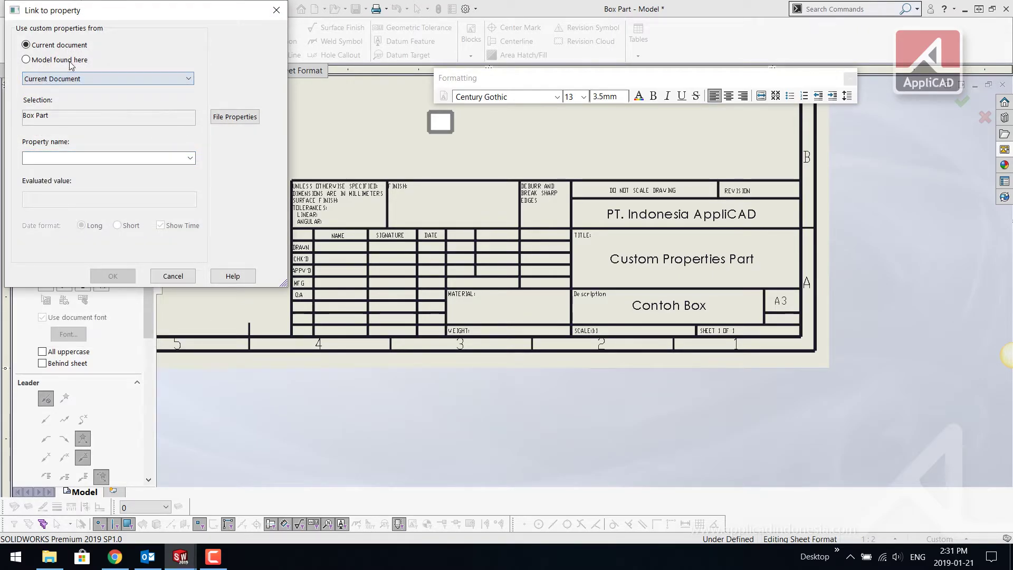
left_click(191, 158)
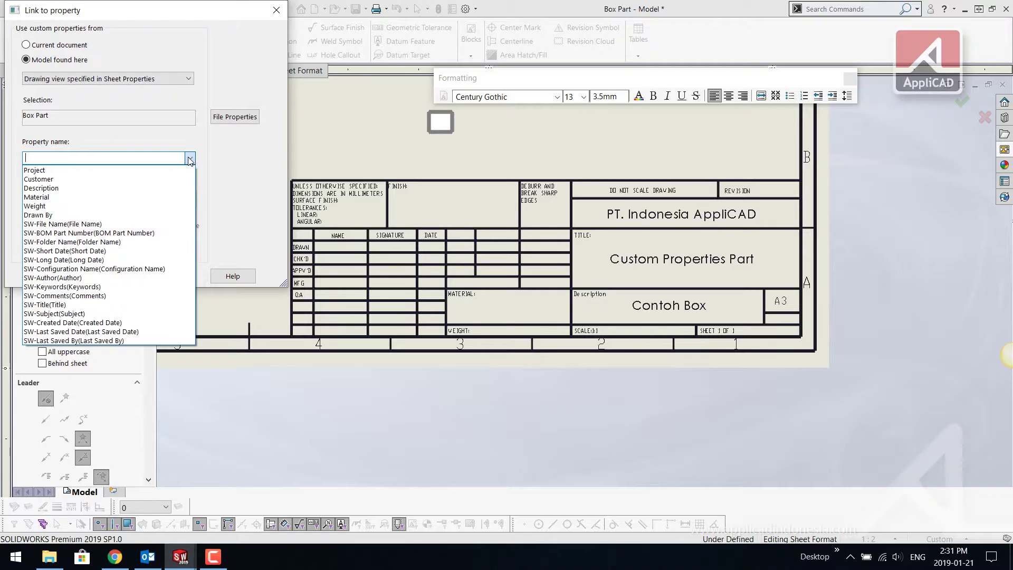
left_click(99, 196)
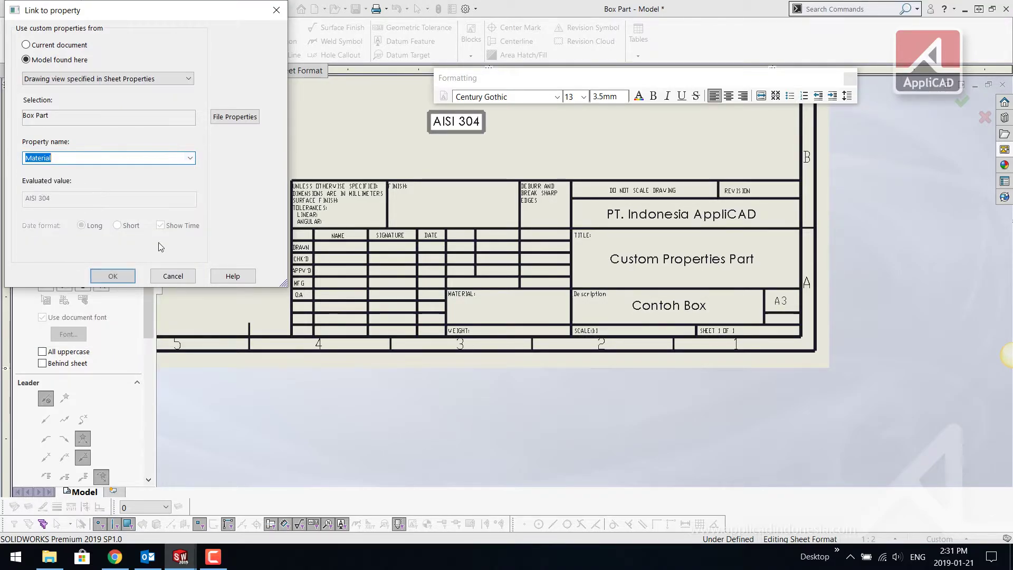
left_click(109, 276)
left_click(466, 148)
key("Escape")
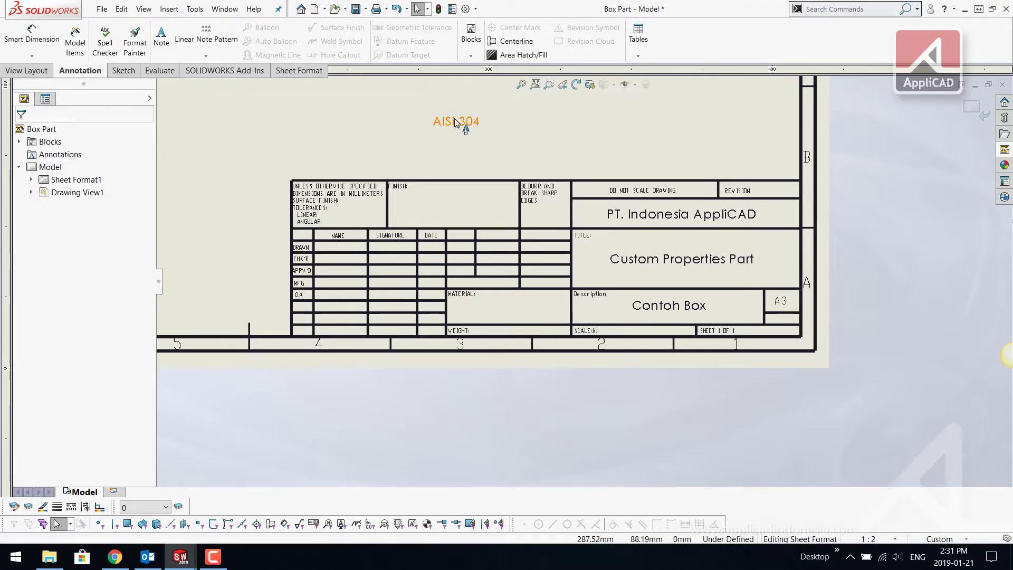
- Move the AISI 304 note into the MATERIAL box and centre it there
mouse_move(496, 276)
left_mouse_down()
mouse_move(502, 308)
mouse_move(482, 313)
left_mouse_up()
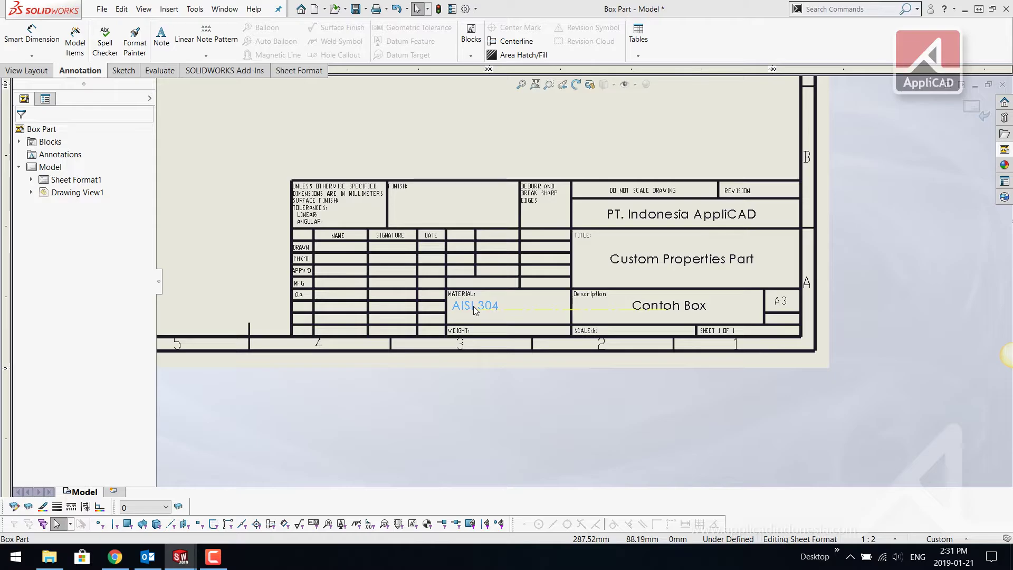
left_click_drag(474, 310, 474, 309)
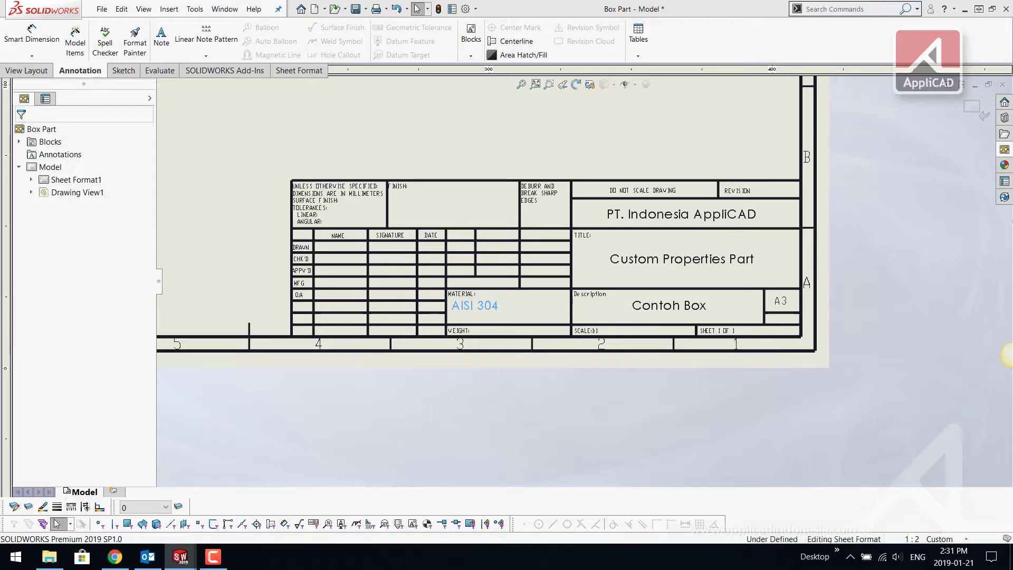
left_click(541, 304)
scroll(541, 304, "down", 2)
left_click_drag(474, 309, 501, 310)
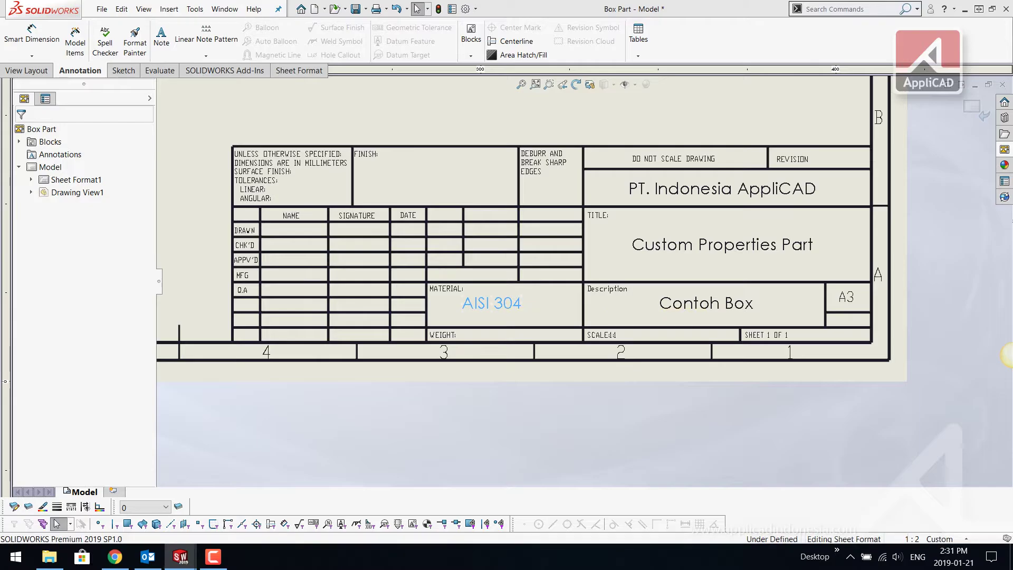
left_click(503, 341)
scroll(503, 341, "down", 2)
left_click(160, 44)
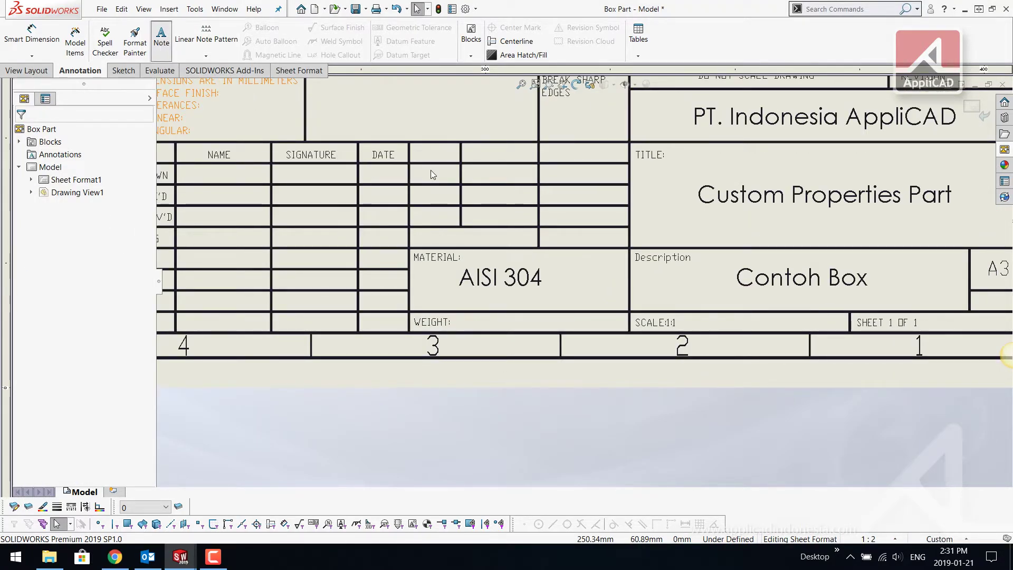
scroll(430, 170, "up", 3)
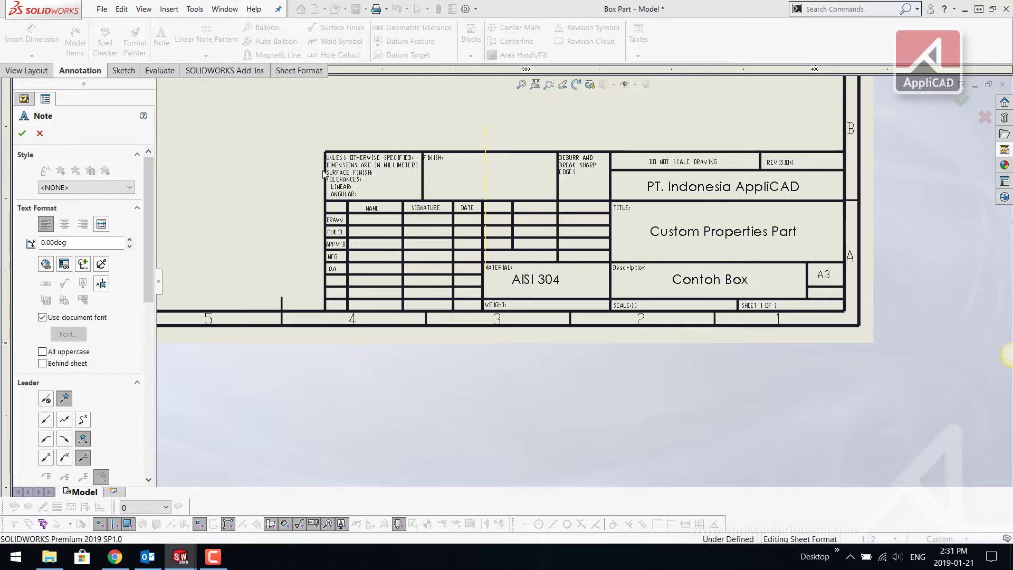
- Create a note linked to the model's Weight property, showing 27000.00
left_click(484, 120)
left_click(63, 264)
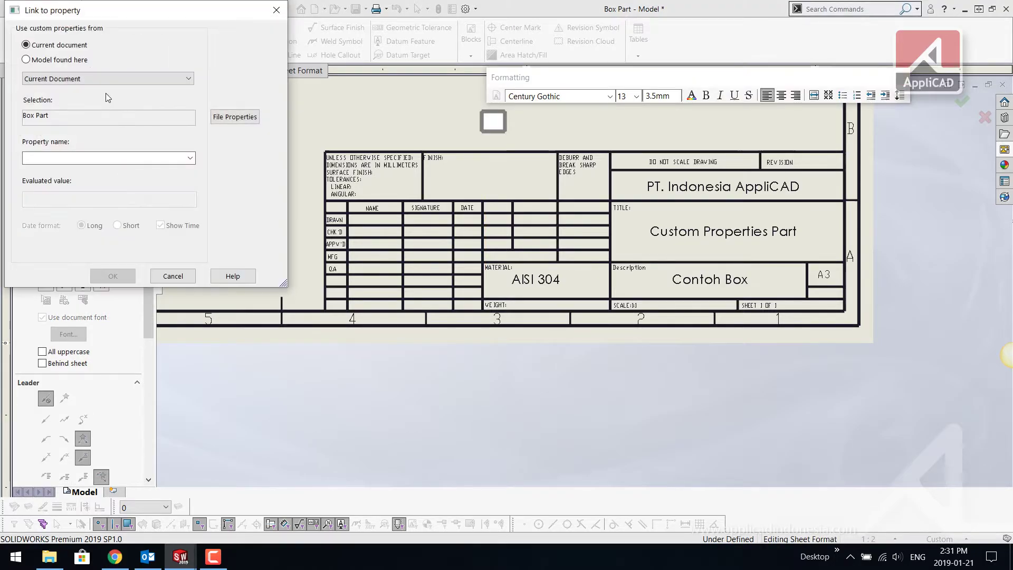
left_click(59, 60)
left_click(190, 158)
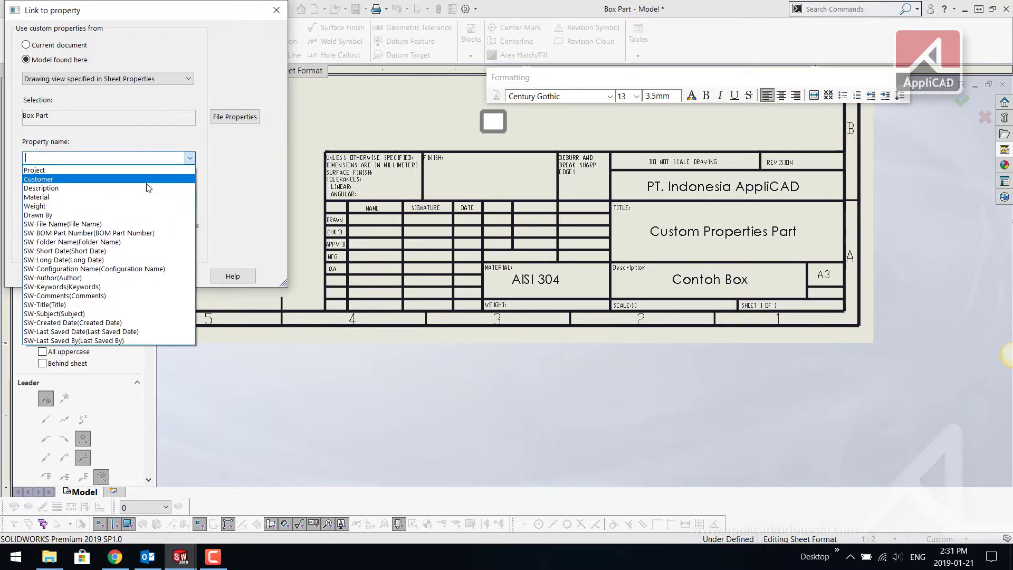
left_click(108, 206)
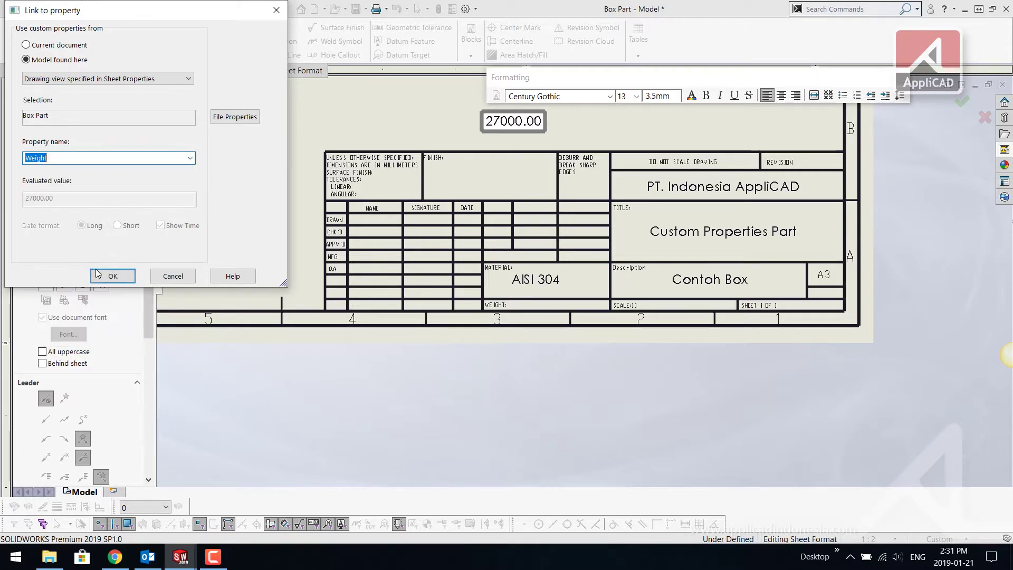
left_click(112, 276)
- Move the 27000.00 note into the WEIGHT field and nudge it into position
left_click(546, 132)
key("Escape")
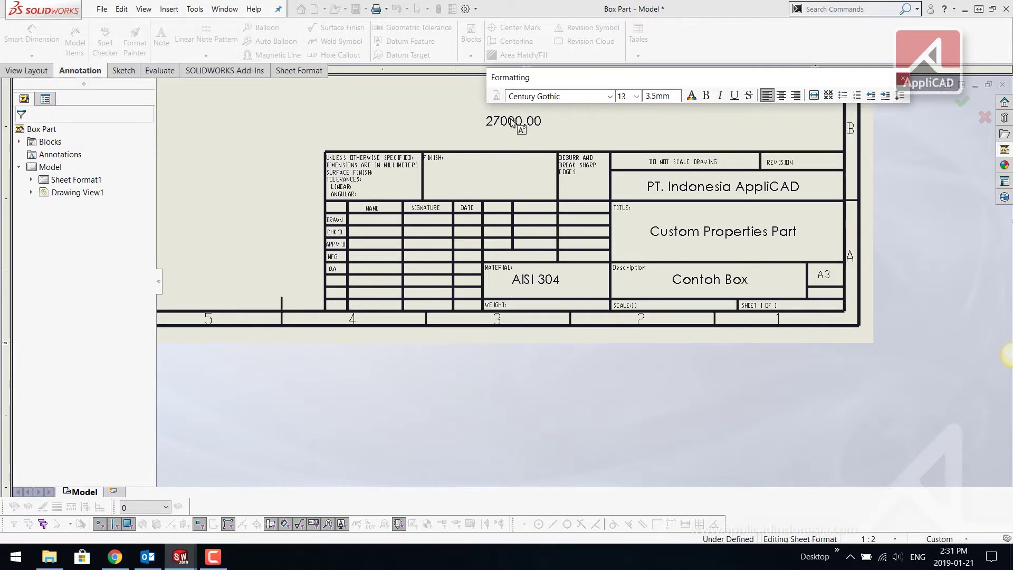
left_click_drag(515, 121, 535, 304)
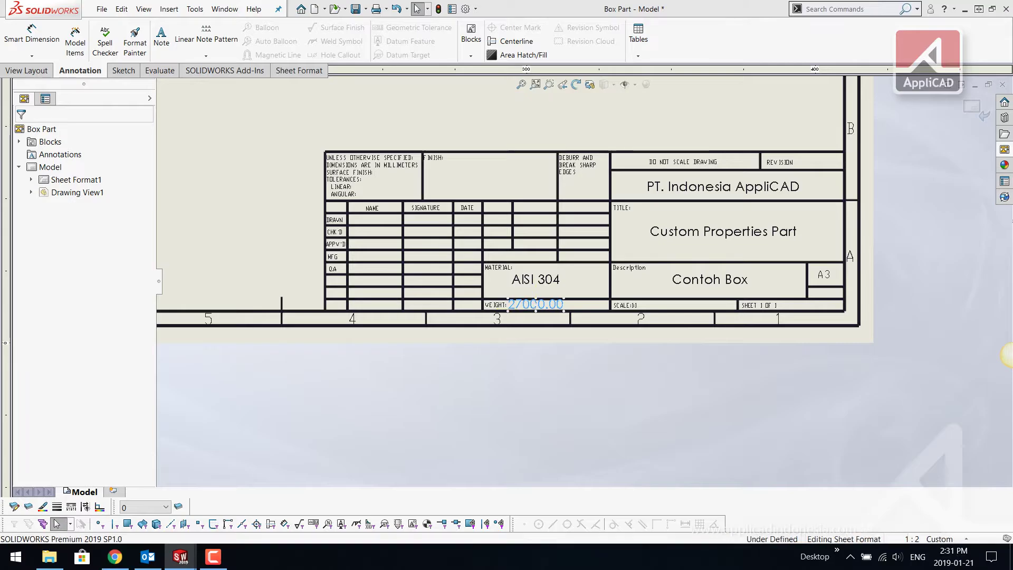
scroll(532, 300, "down", 3)
scroll(528, 296, "down", 2)
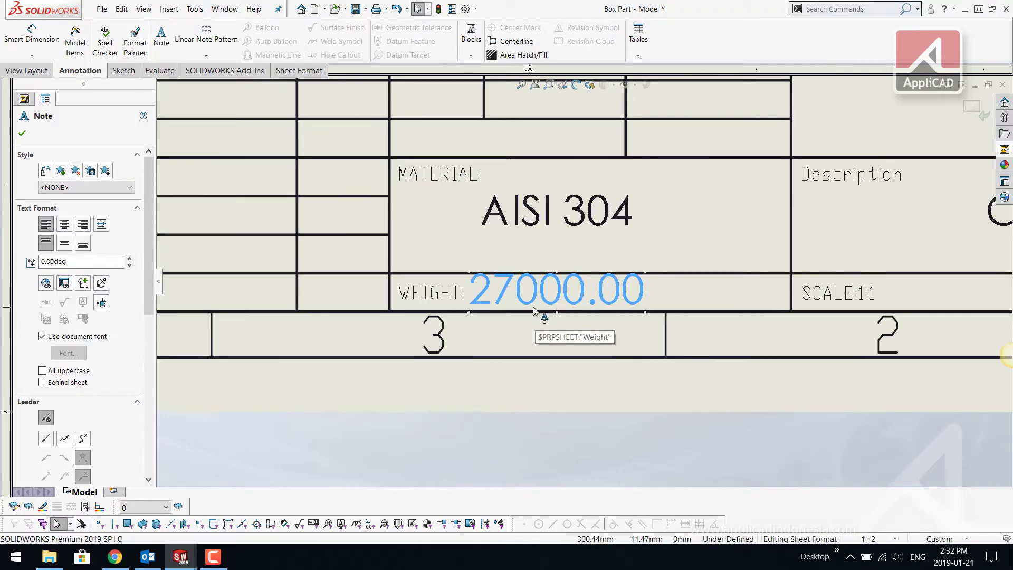
left_click_drag(526, 294, 539, 298)
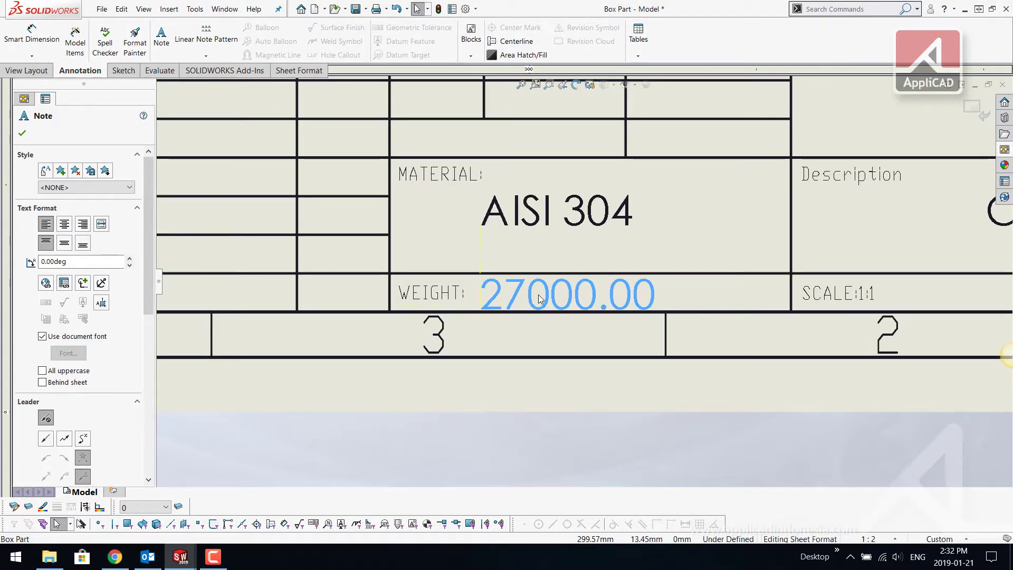
- Set the 27000.00 weight note to font size 8 and nudge it up within the WEIGHT cell
double_click(539, 298)
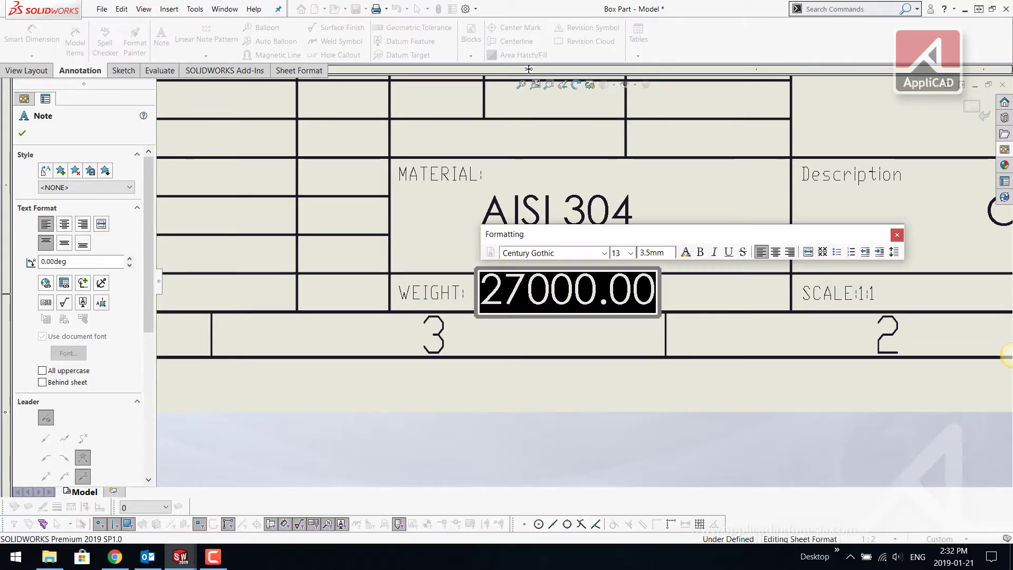
left_click(629, 253)
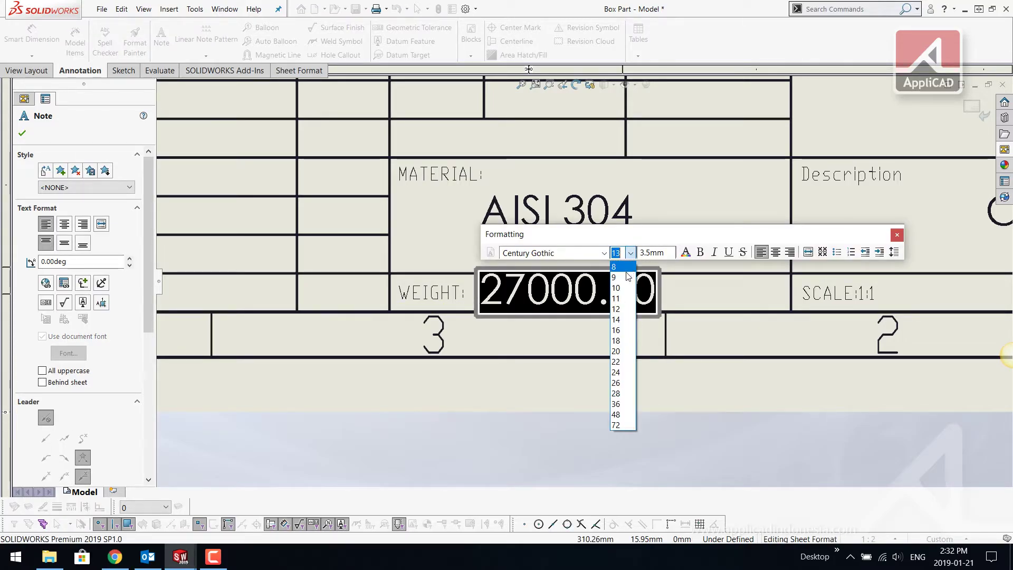
left_click(615, 266)
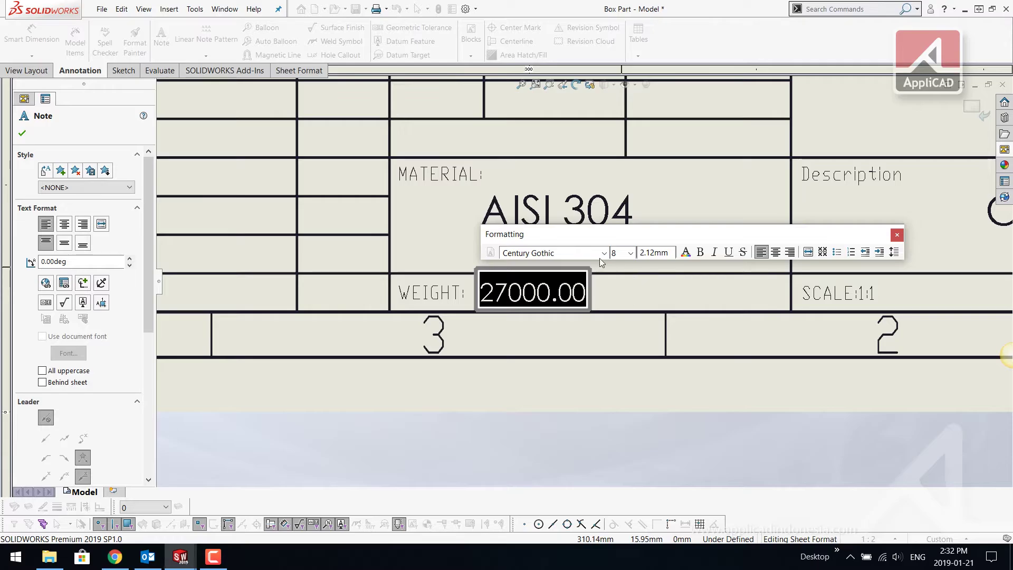
left_click(624, 293)
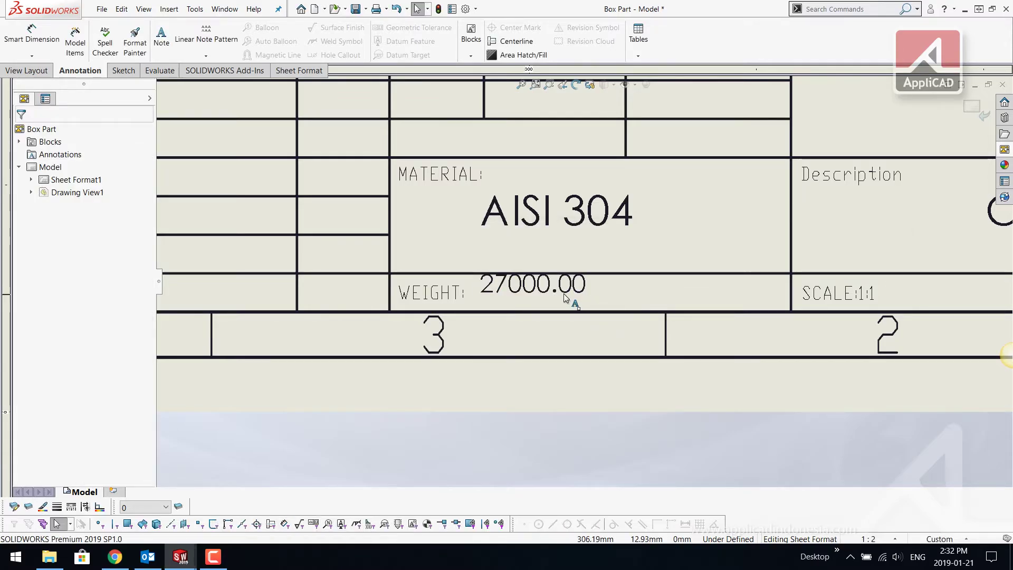
left_click_drag(545, 305, 554, 298)
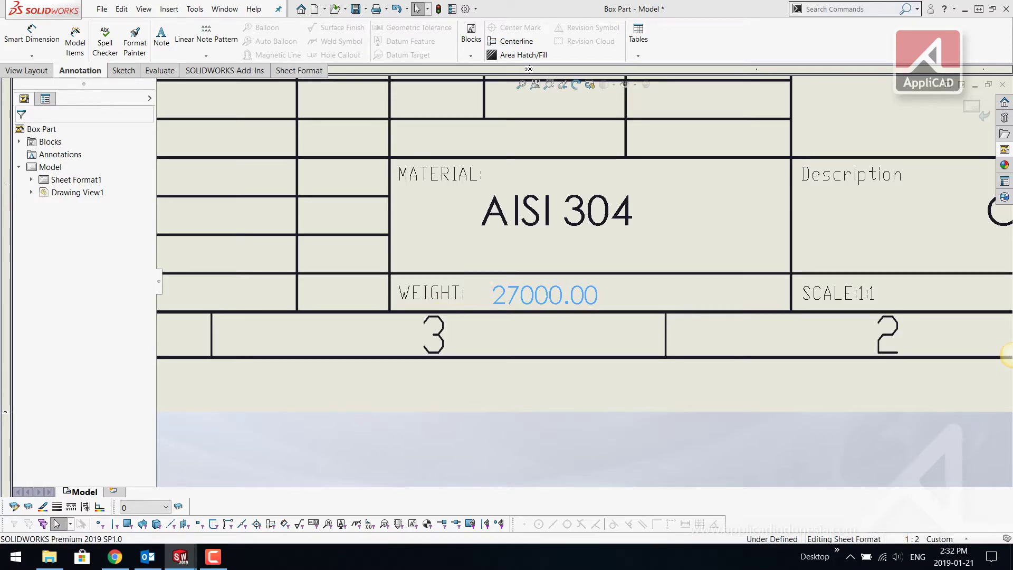
left_click(671, 308)
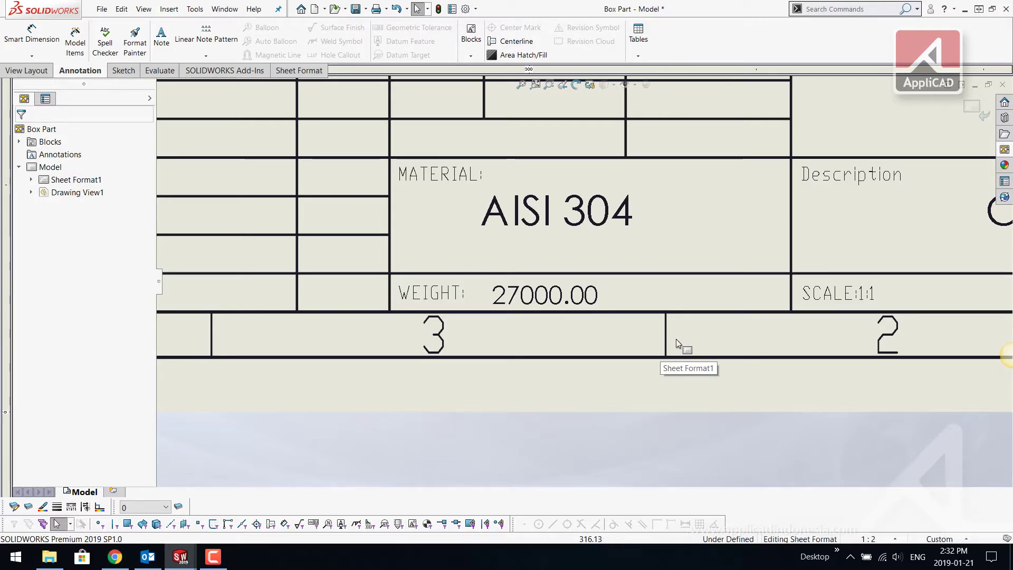
scroll(676, 338, "up", 1)
scroll(676, 337, "up", 1)
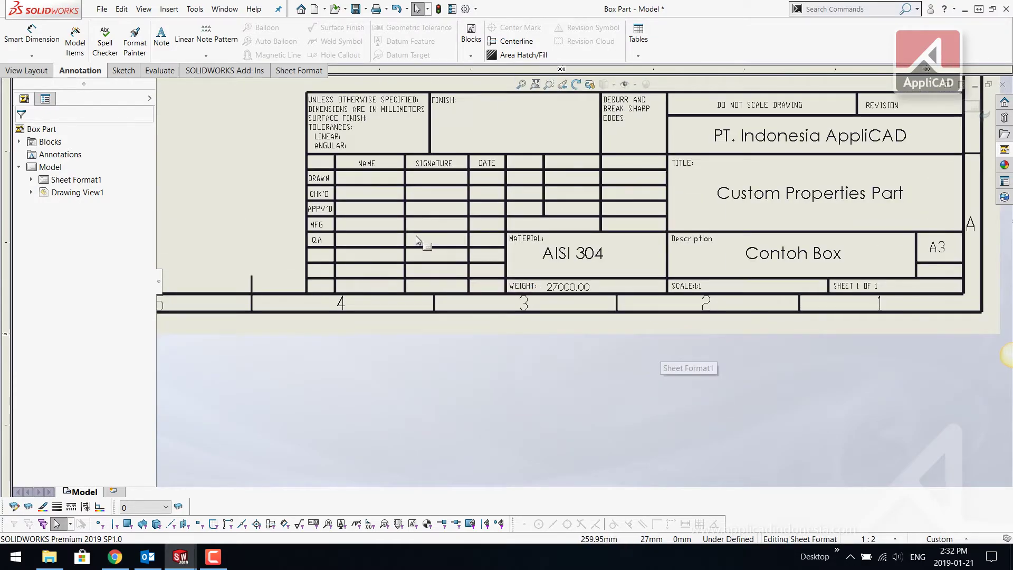
scroll(416, 235, "up", 1)
scroll(516, 121, "up", 1)
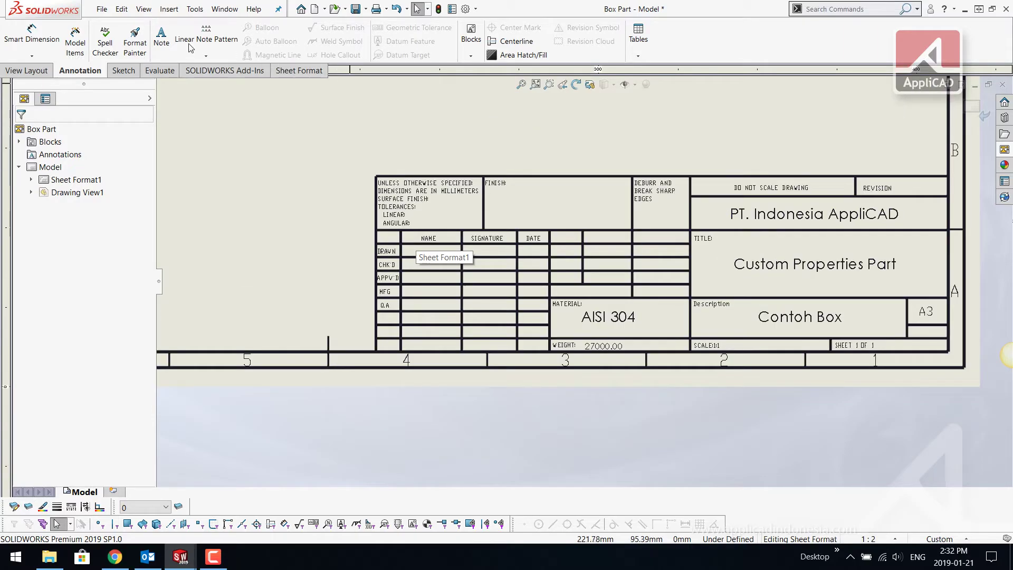
- Add a note linked to the model's Drawn By property and move it into the DRAWN name cell
left_click(162, 35)
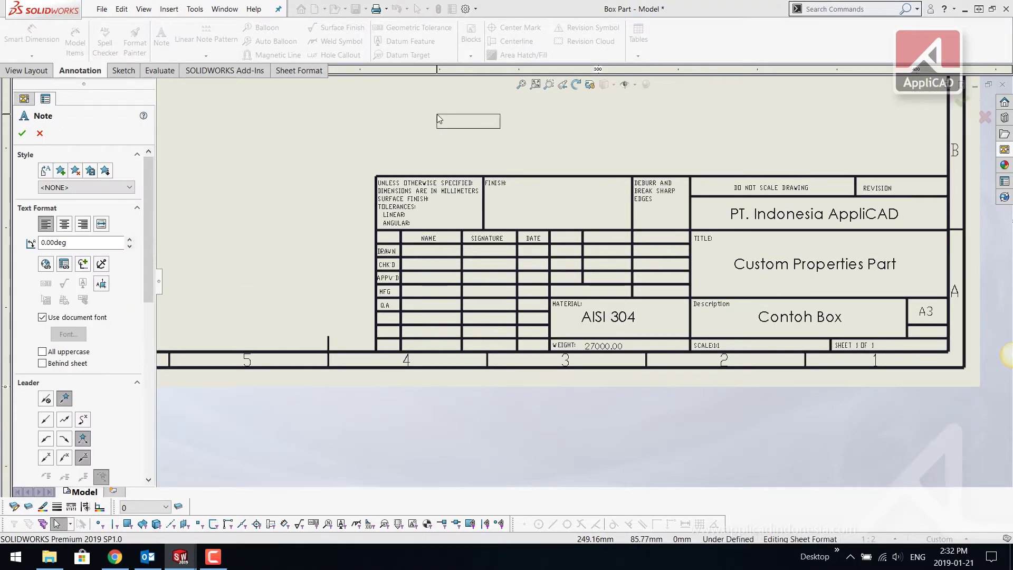
left_click(436, 114)
left_click(64, 264)
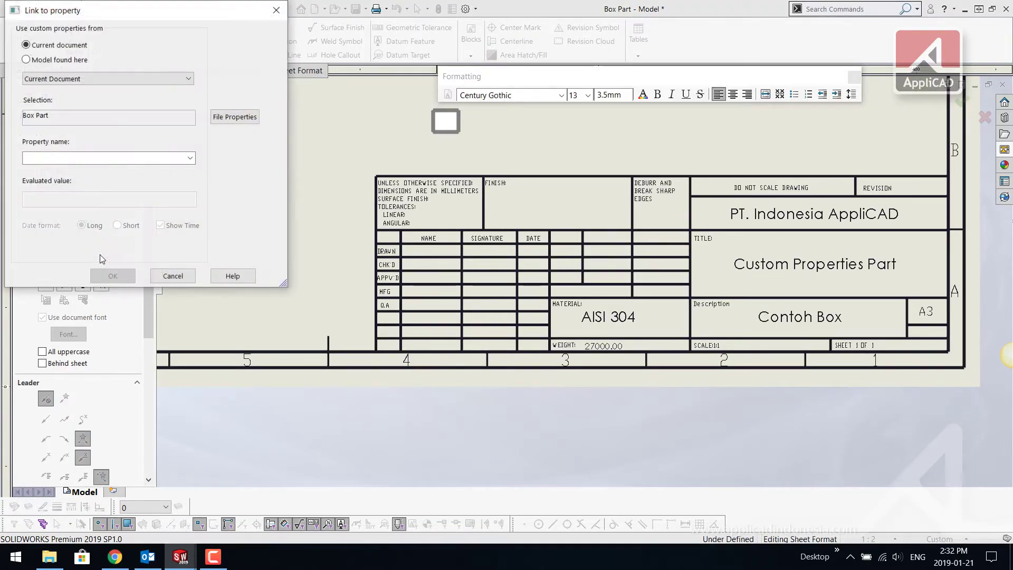
left_click(61, 62)
left_click(190, 159)
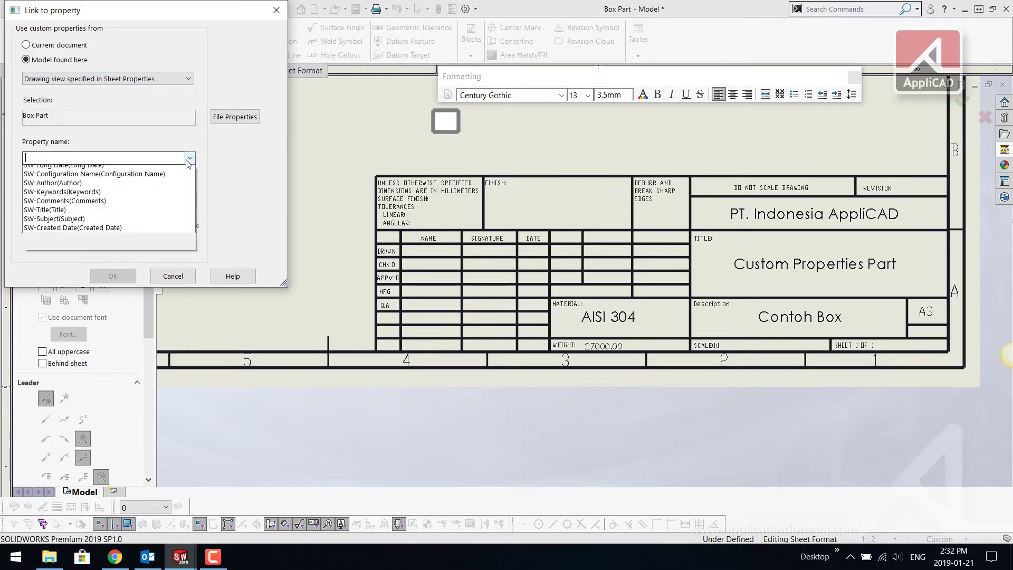
left_click(72, 216)
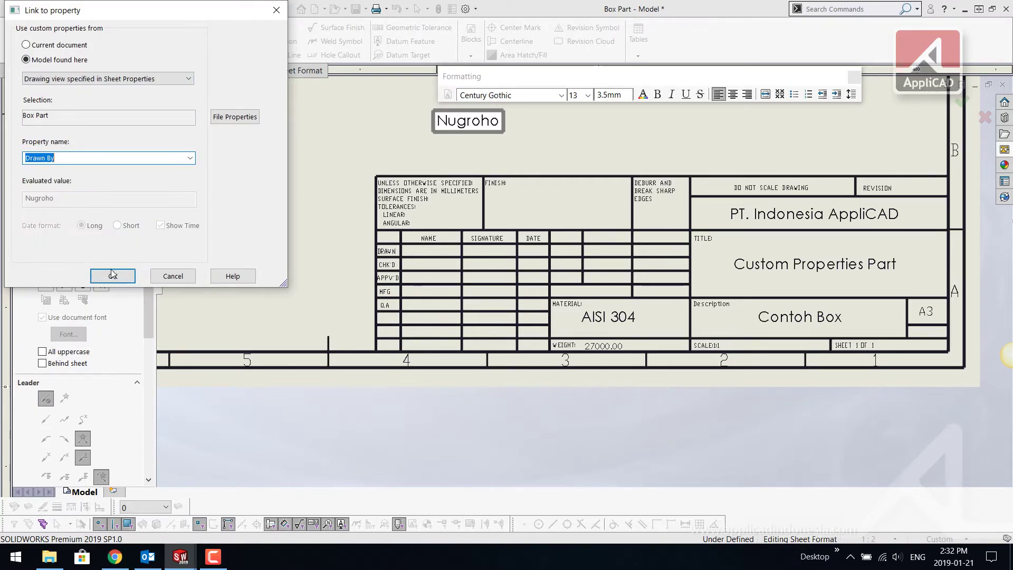
left_click(113, 275)
left_click(486, 186)
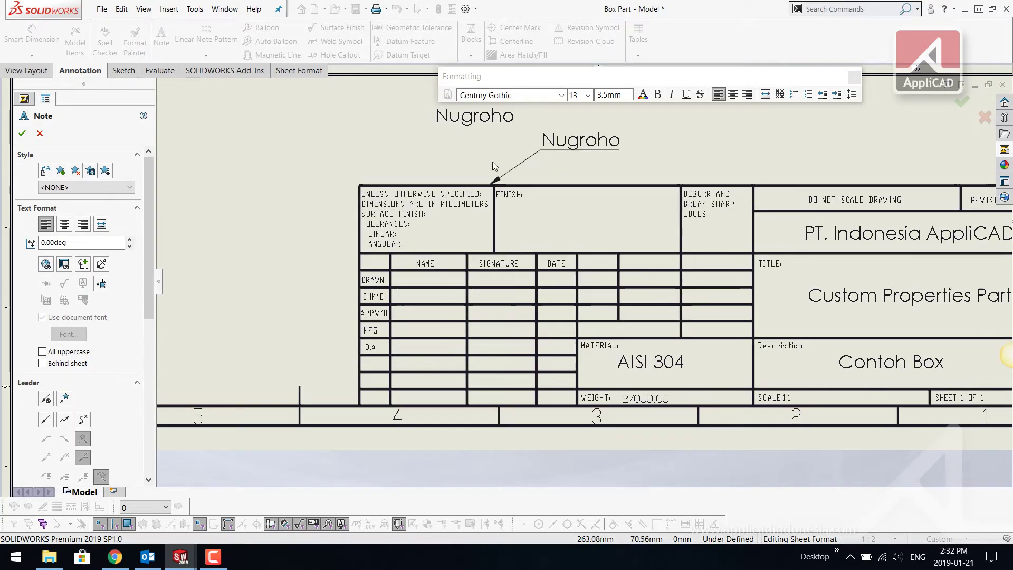
key("Escape")
scroll(459, 137, "down", 3)
left_click_drag(467, 166, 396, 422)
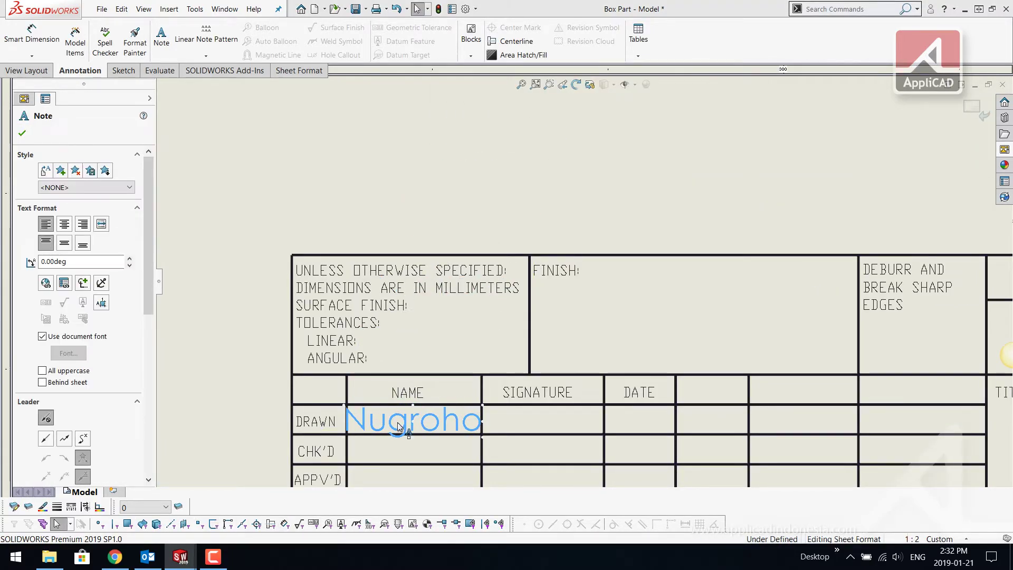
- Set the drafter name note to font size 8 and centre it in its cell
double_click(411, 420)
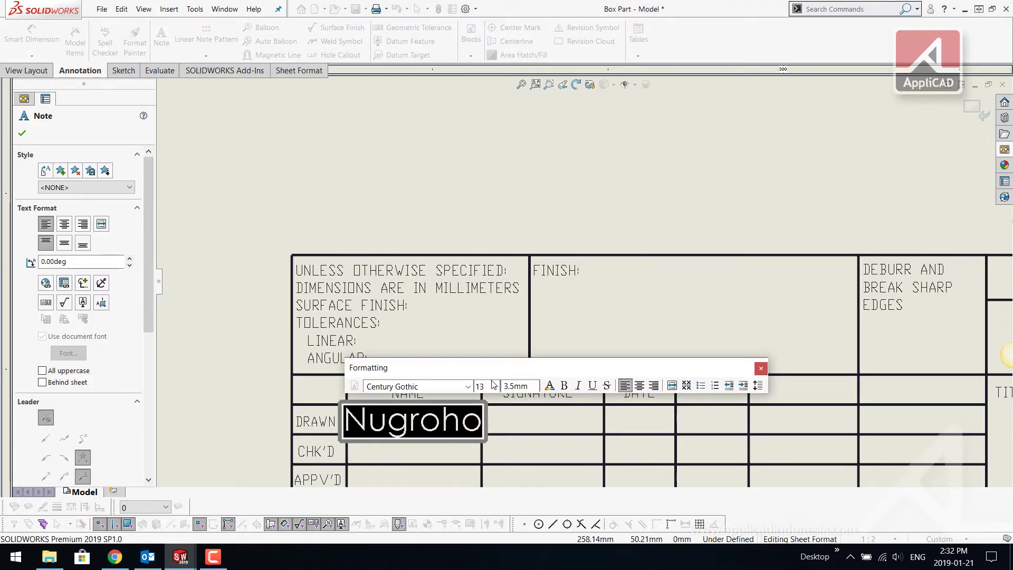
left_click(493, 384)
left_click(484, 406)
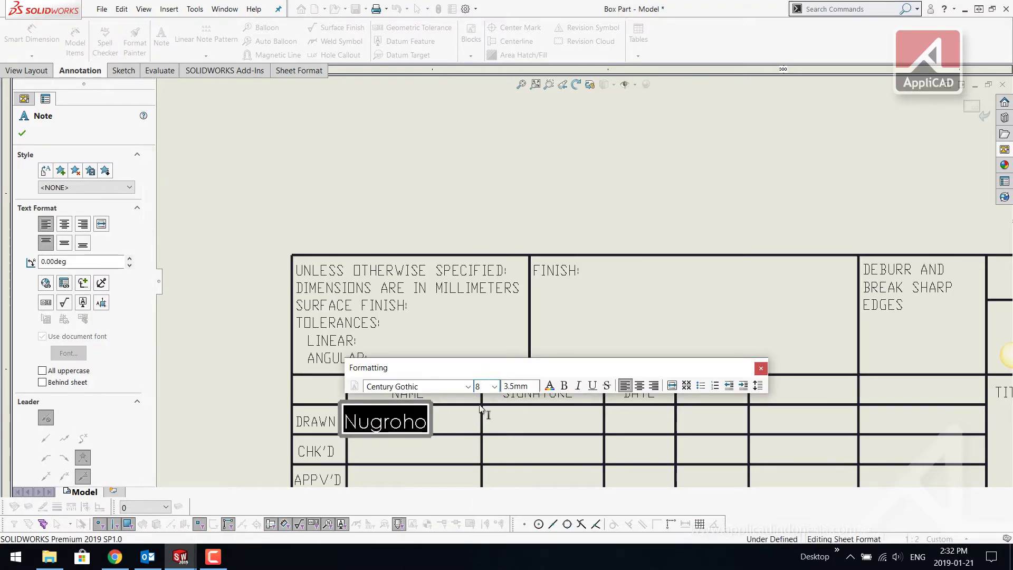
left_click(537, 433)
scroll(510, 419, "down", 2)
left_click(350, 398)
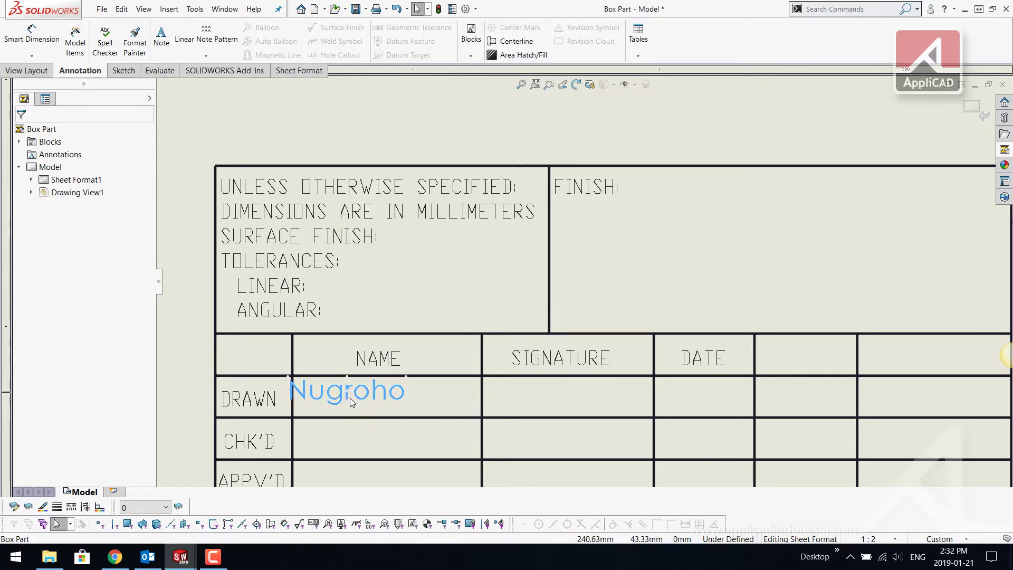
left_click_drag(350, 397, 382, 404)
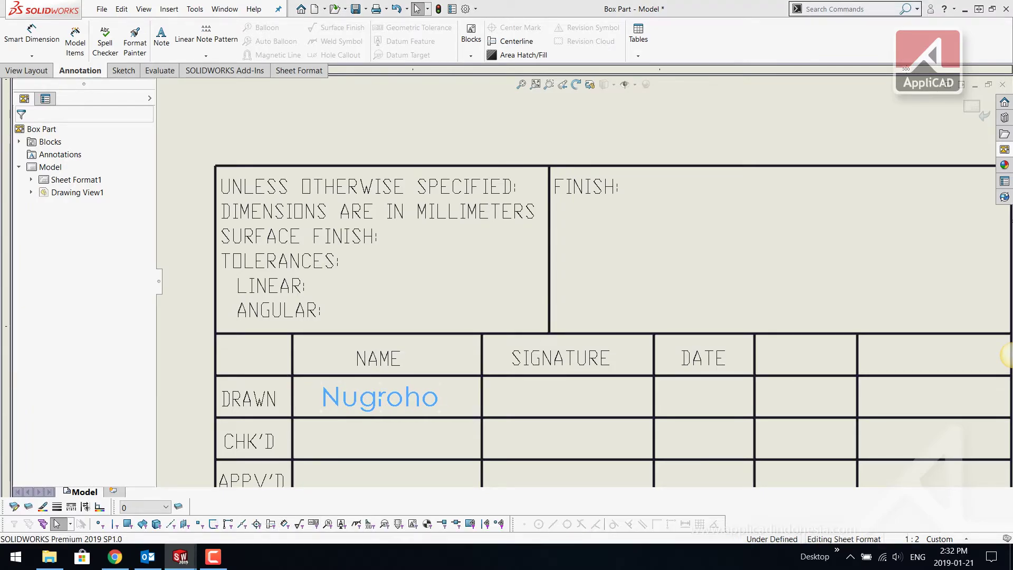
left_click(607, 275)
- Fit the sheet to review the title block, then exit sheet format editing back to the drawing
key("f")
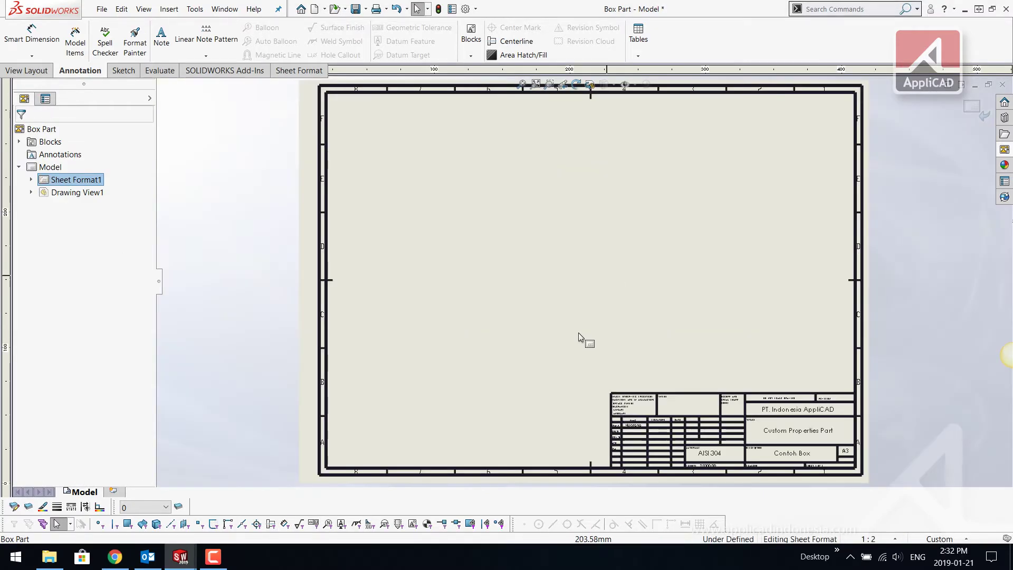
scroll(578, 332, "down", 2)
scroll(586, 358, "down", 3)
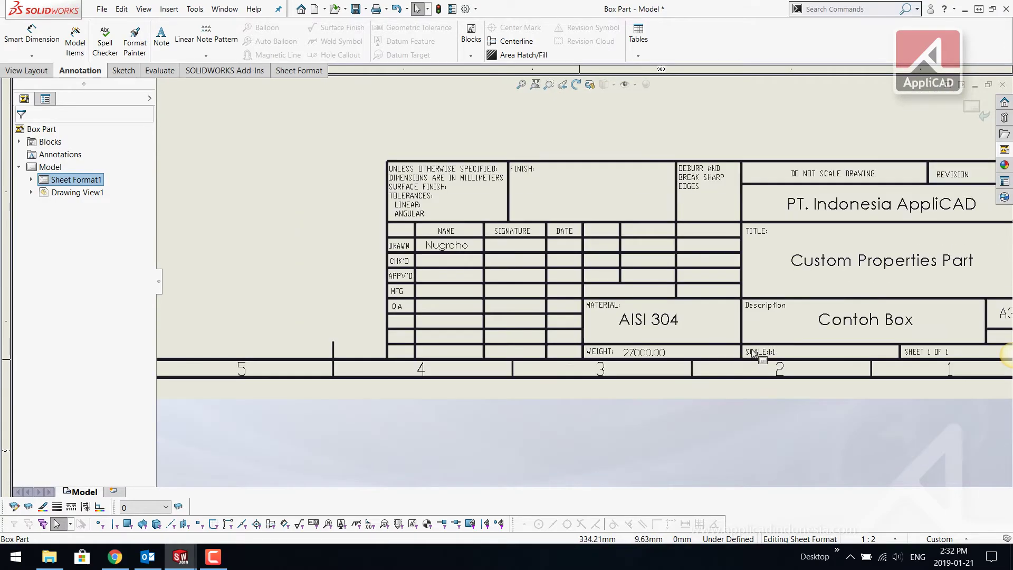
scroll(586, 280, "up", 1)
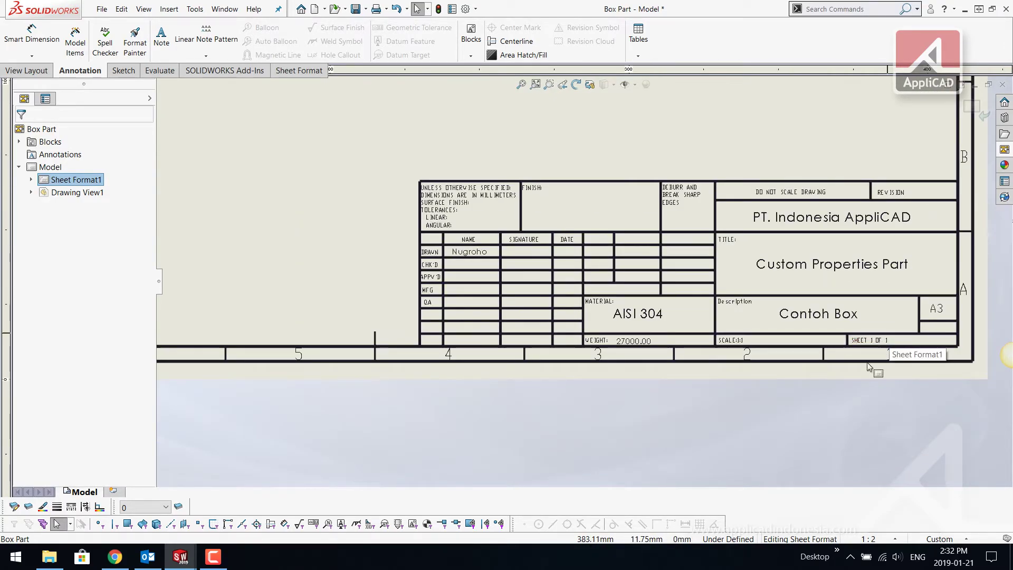
key("f")
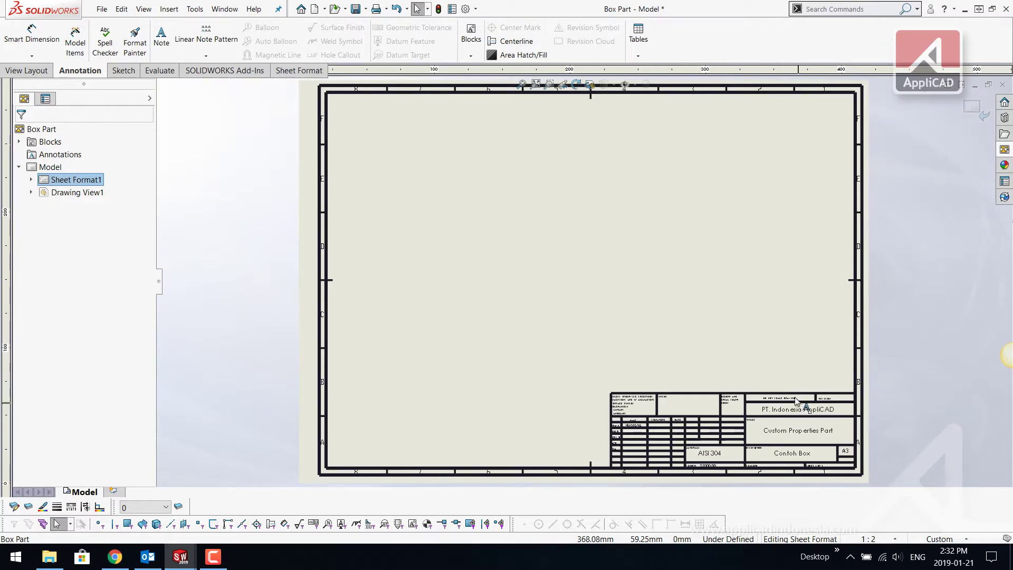
left_click(972, 111)
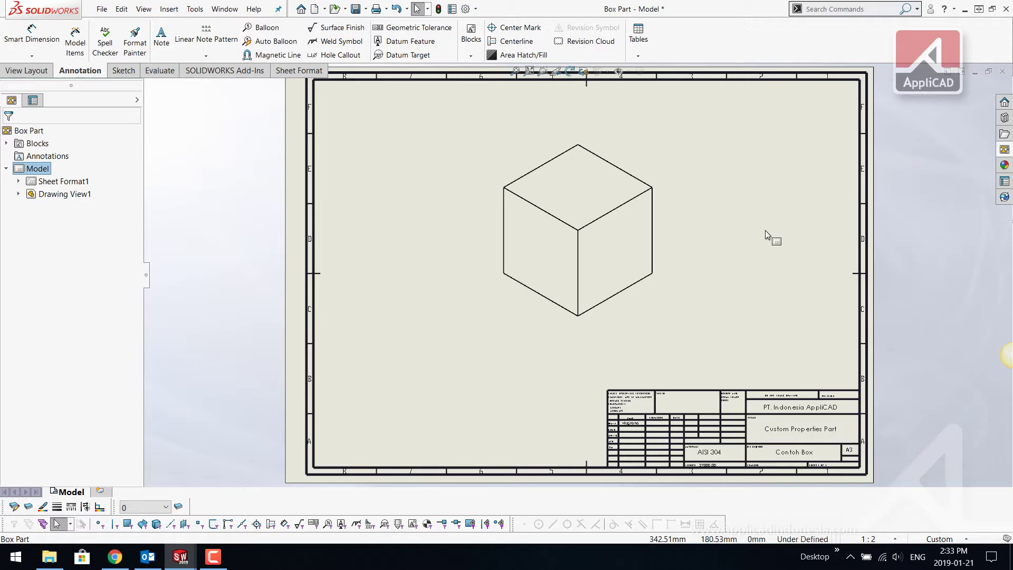
- Delete the isometric box drawing view from the sheet
left_click(658, 191)
key("Delete")
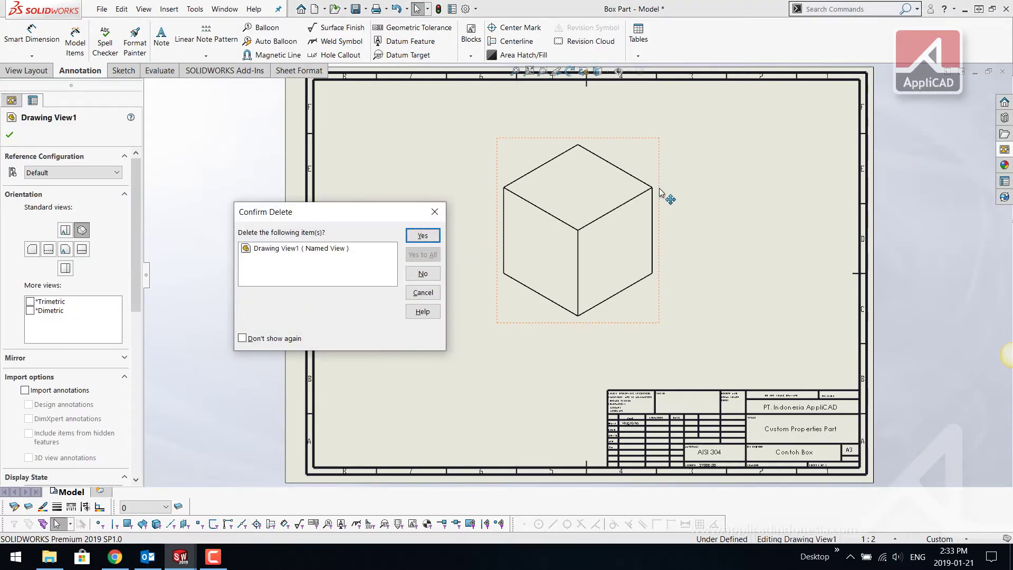
left_click(421, 234)
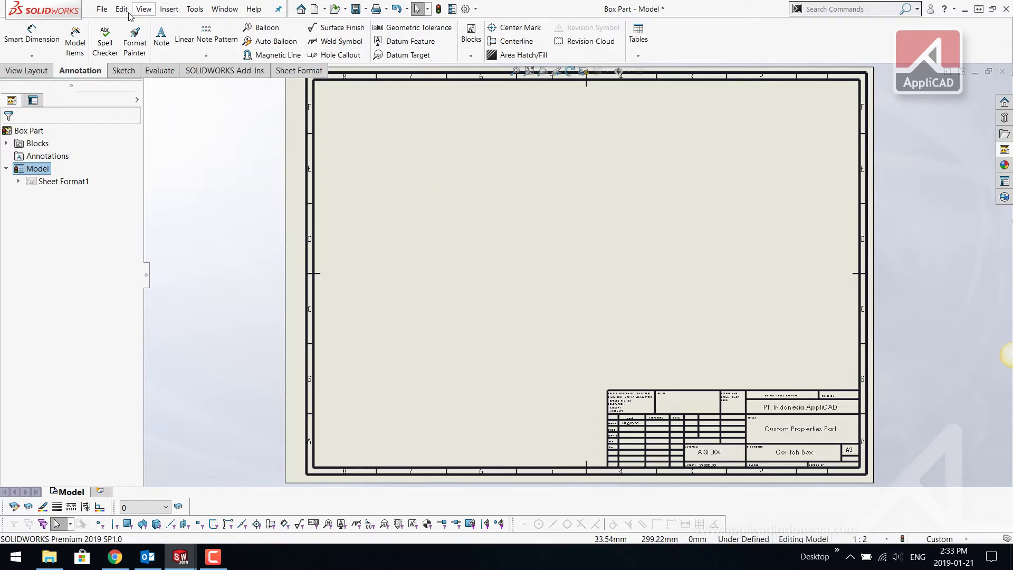
- Save the sheet as sheet format 'Custom Sheet Format A3'
left_click(102, 9)
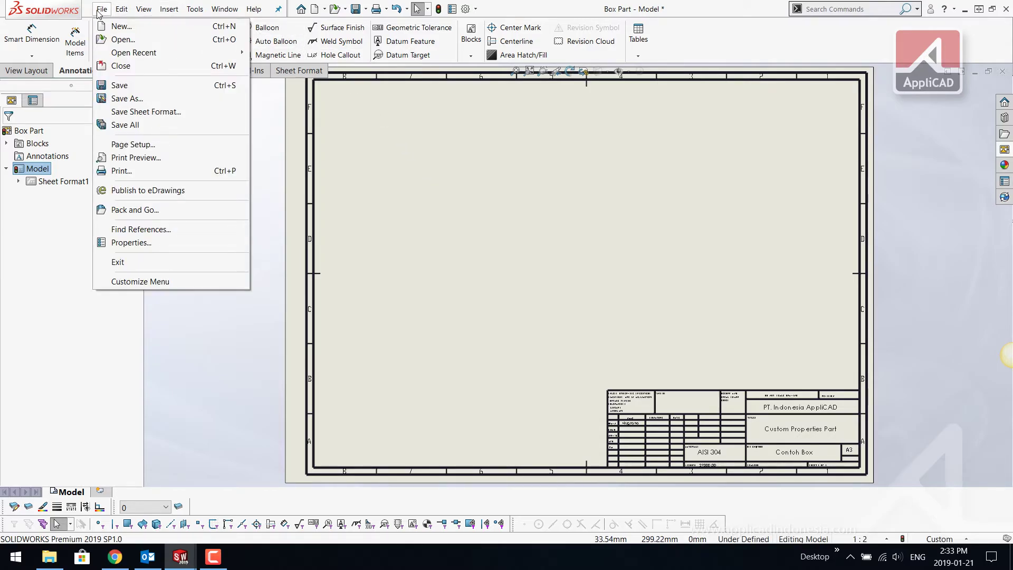
left_click(139, 111)
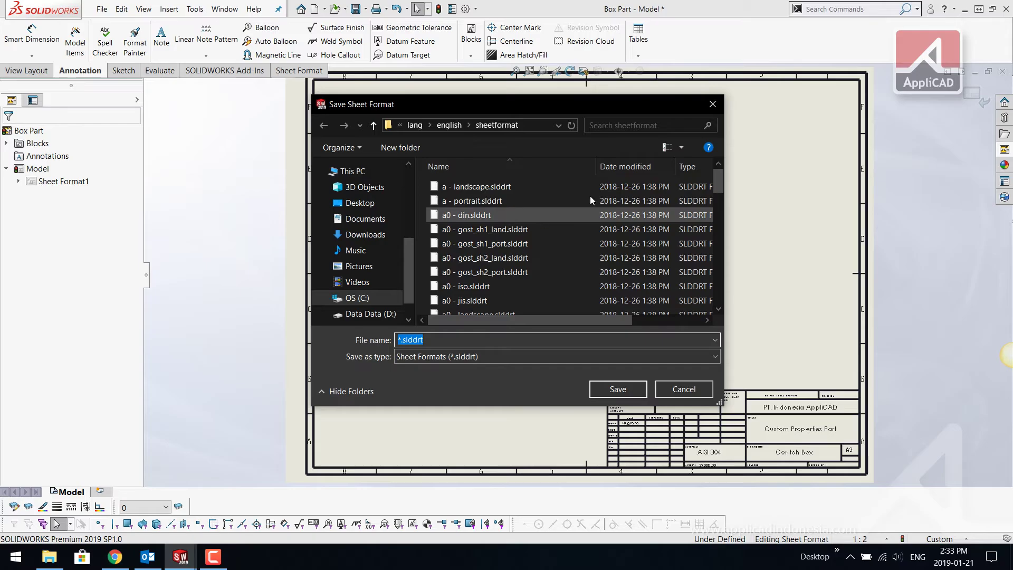
mouse_move(716, 184)
left_mouse_down()
mouse_move(719, 304)
mouse_move(714, 166)
left_mouse_up()
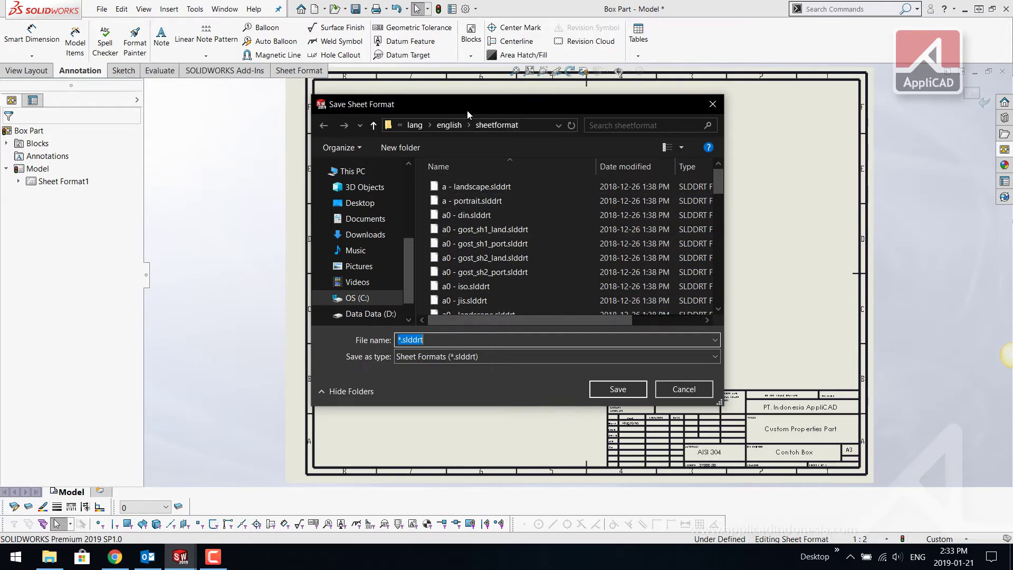
left_click(546, 128)
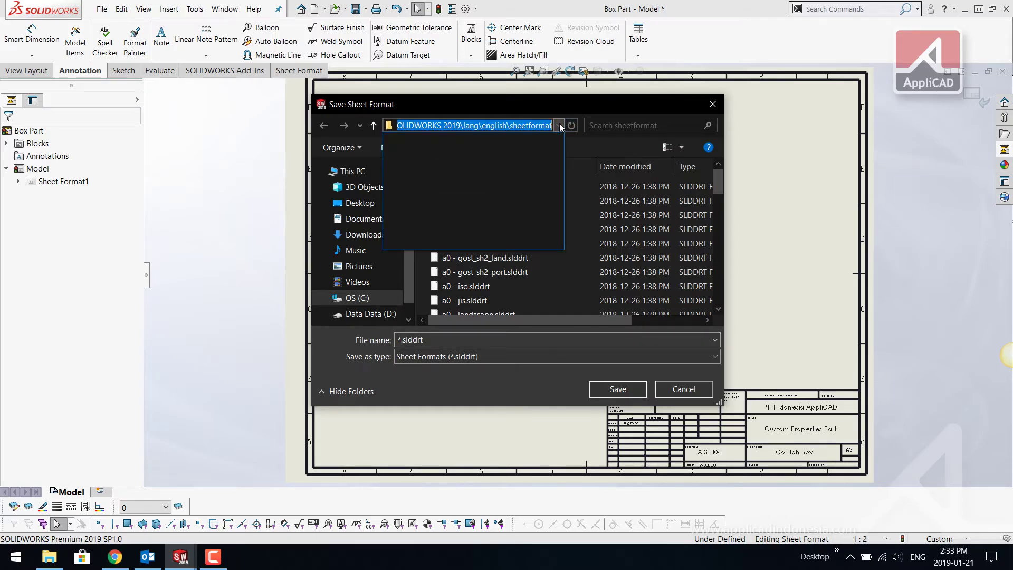
left_click(560, 126)
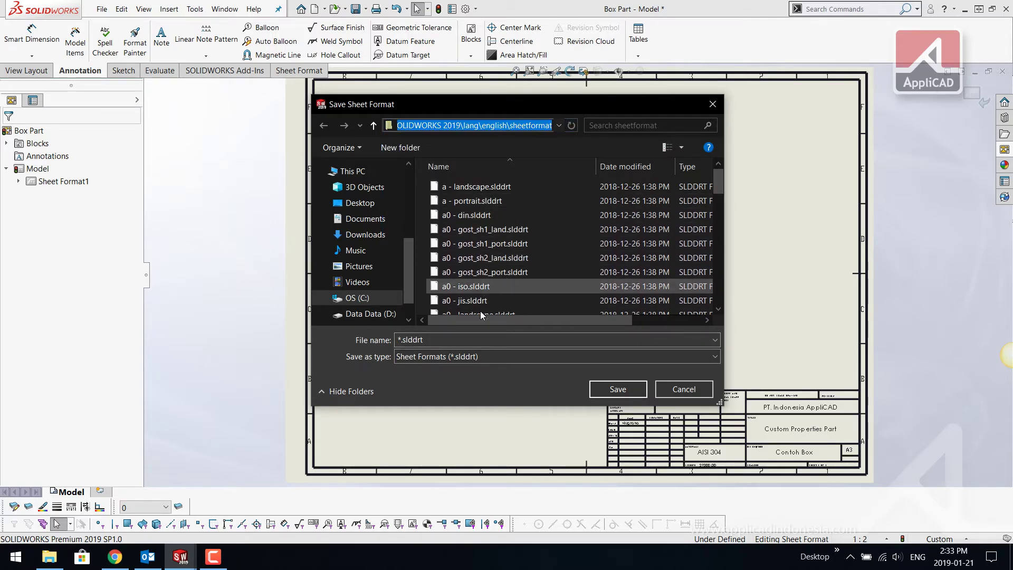
left_click(450, 335)
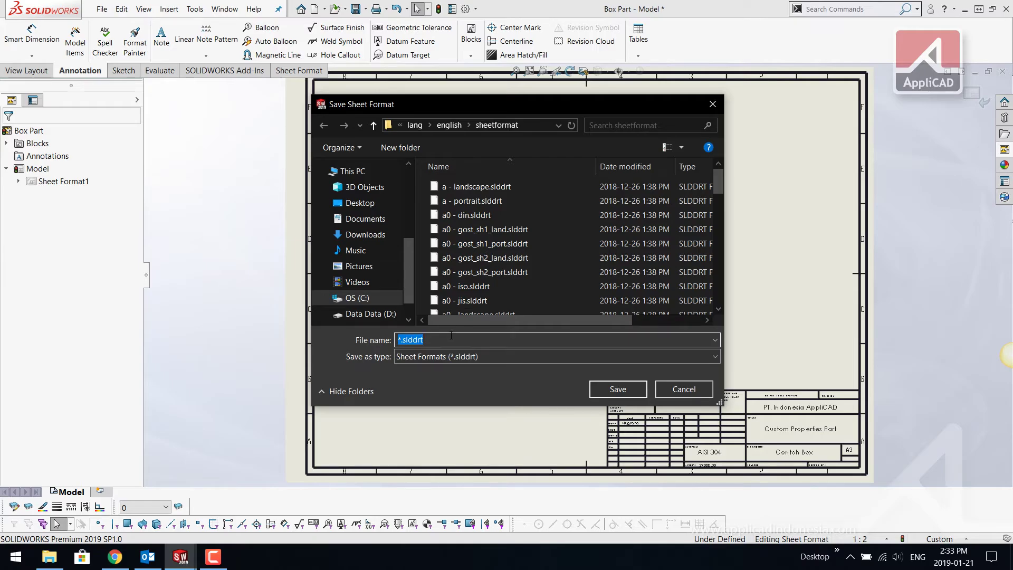
type("Custom Sheet Format A3")
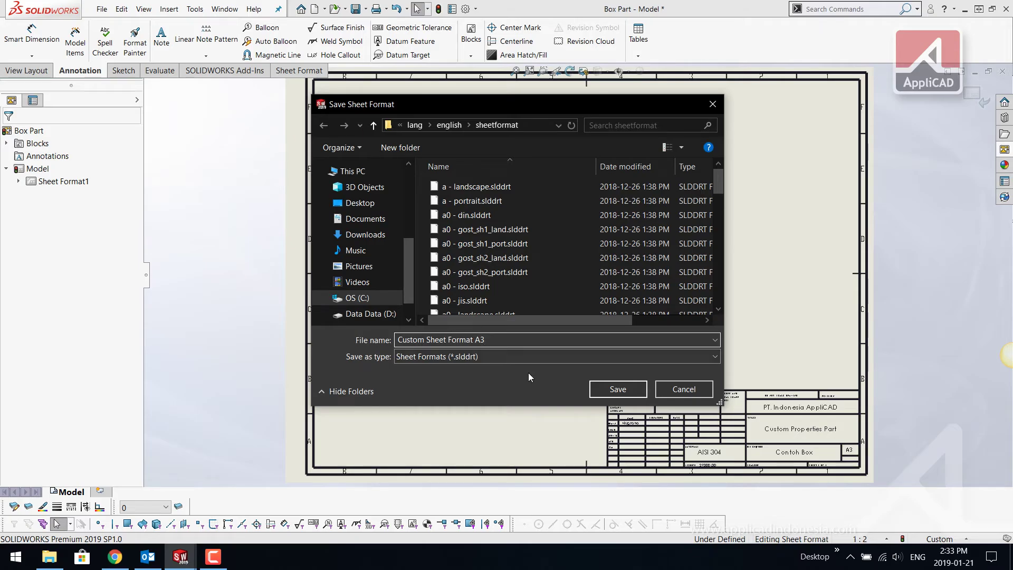
left_click(604, 390)
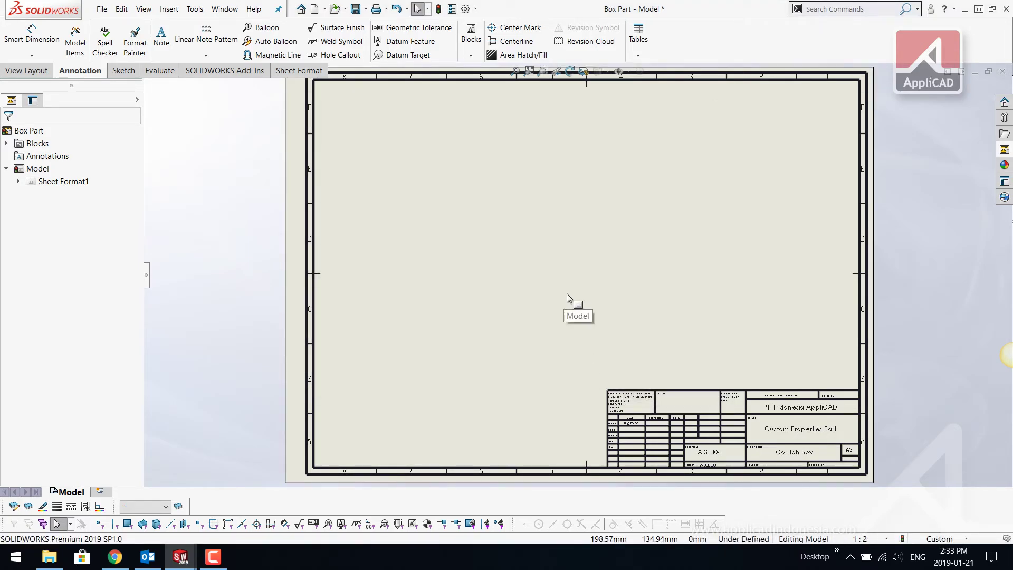
- Close the drawing without saving and make a new drawing from Box Part with the Drawing template
left_click(1003, 72)
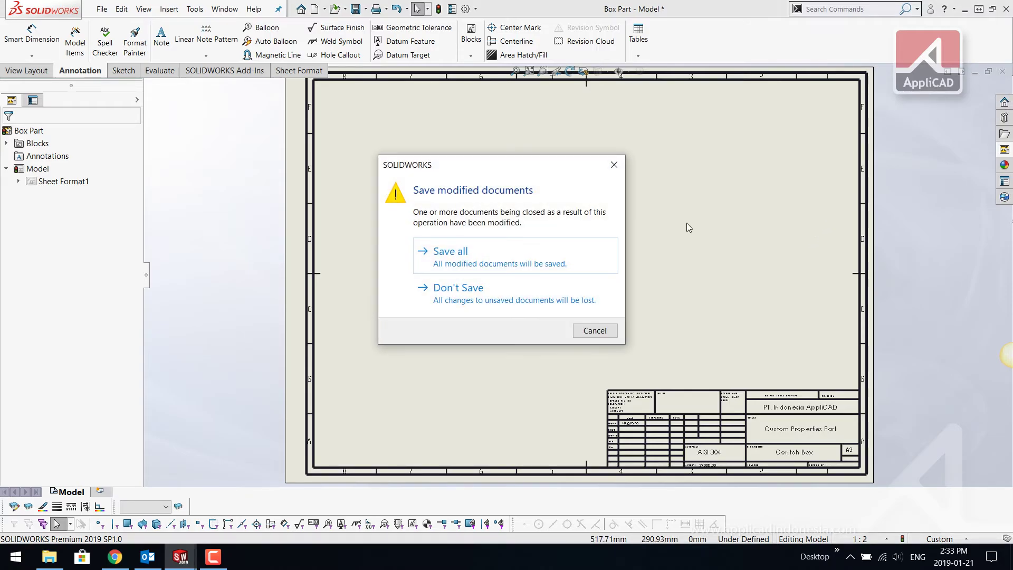
left_click(484, 297)
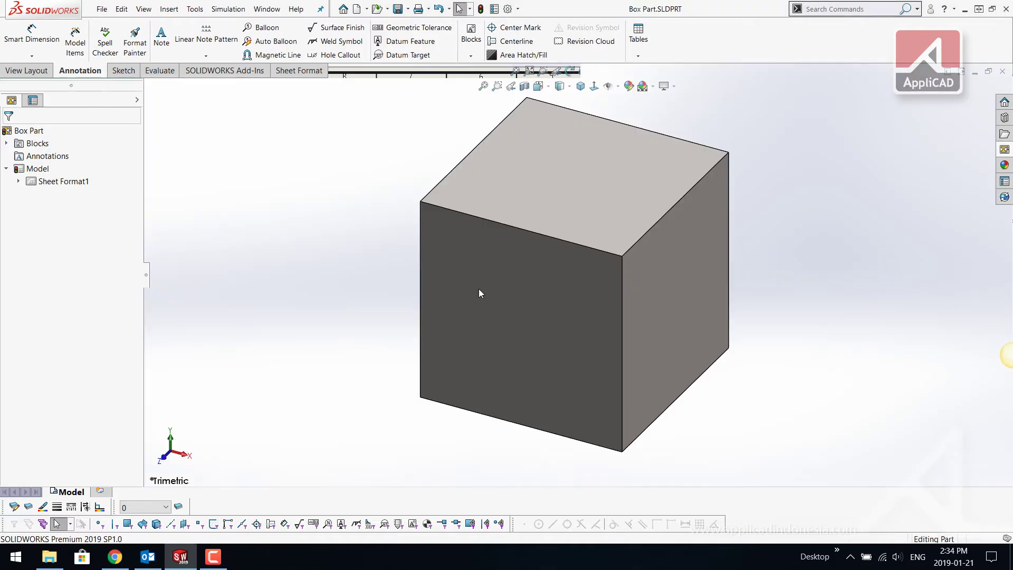
left_click(102, 9)
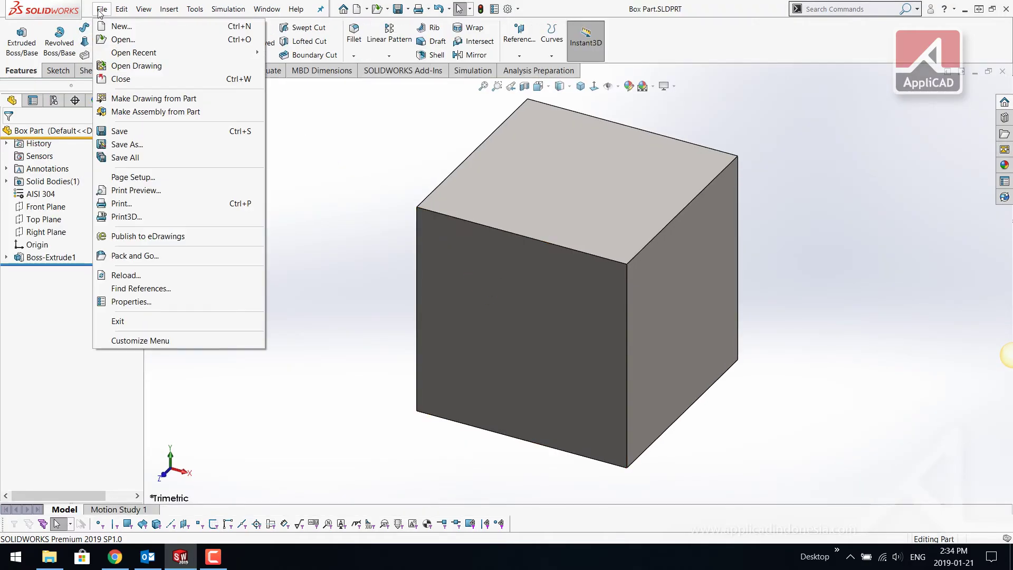
left_click(140, 99)
left_click(159, 94)
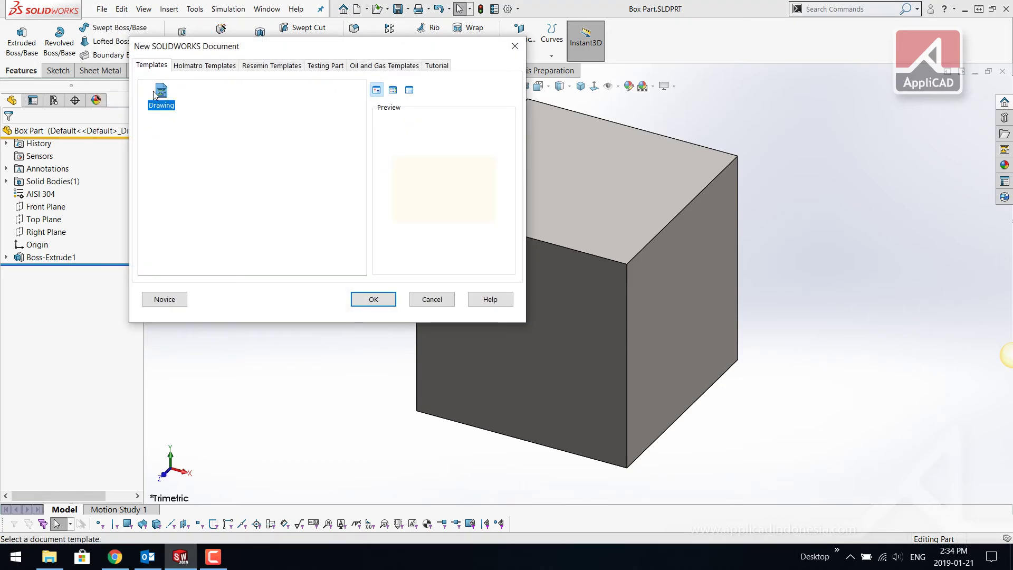
left_click(372, 298)
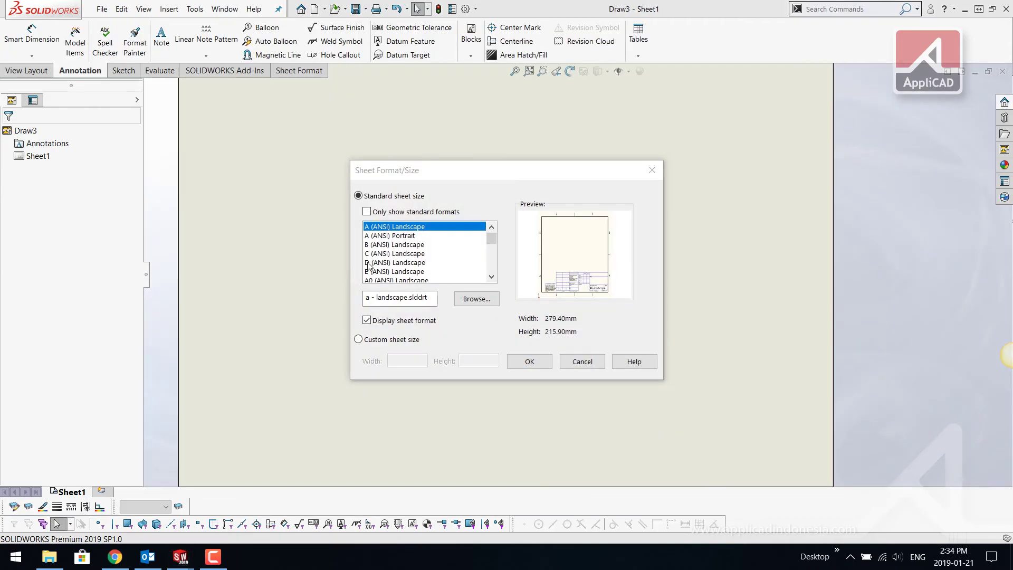
- Use Custom Sheet Format A3 as the new drawing's sheet format
left_click_drag(490, 238, 493, 271)
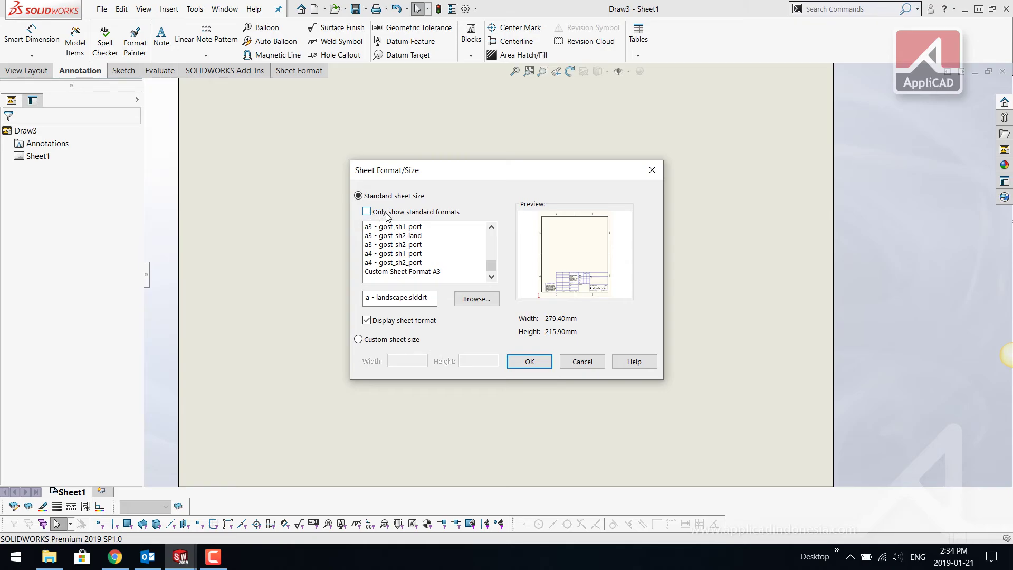
left_click(383, 272)
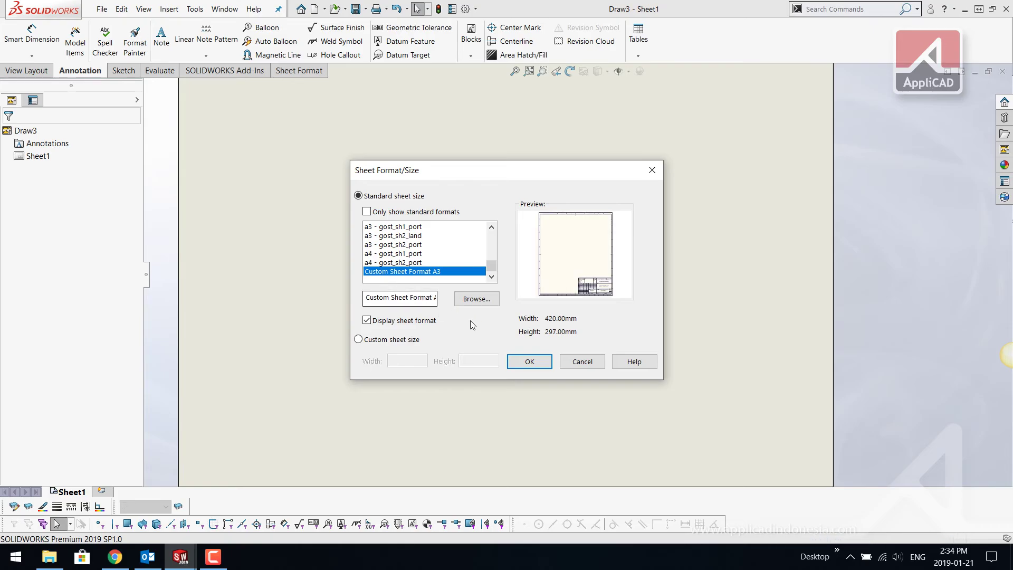
left_click(528, 362)
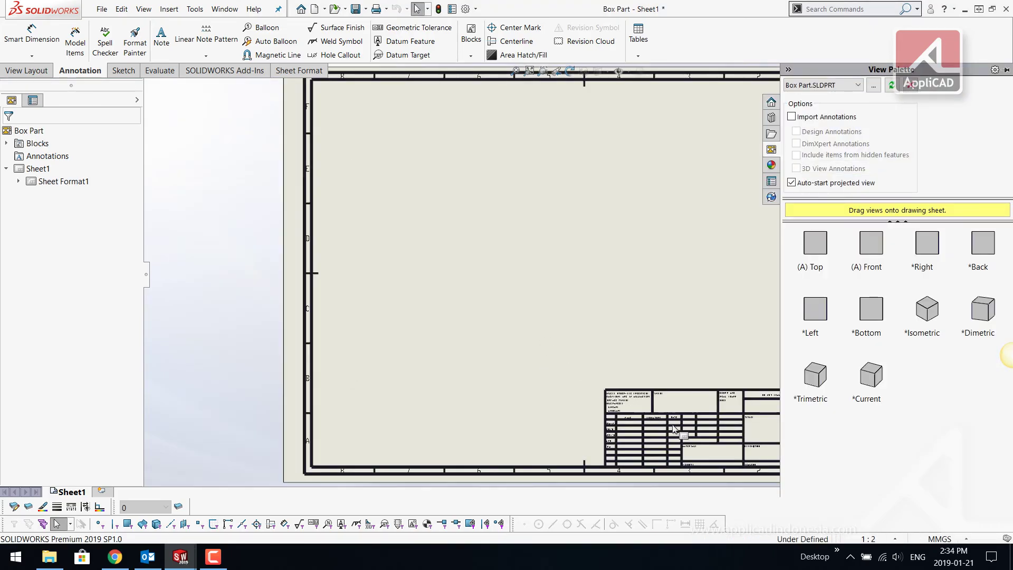
- Place the Isometric view of Box Part on the sheet and move it higher up
scroll(722, 360, "down", 2)
scroll(721, 360, "down", 2)
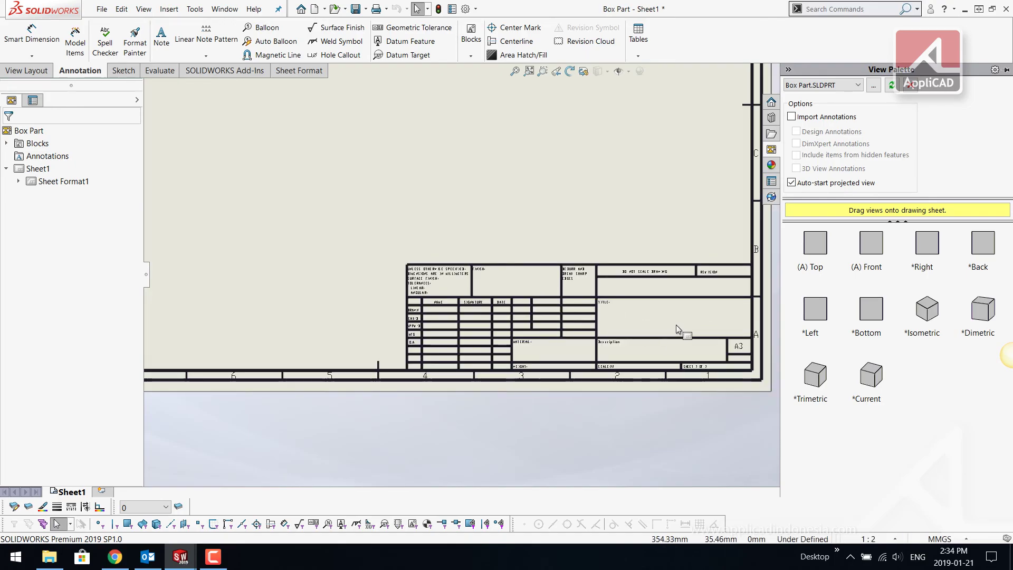
left_click_drag(650, 221, 362, 138)
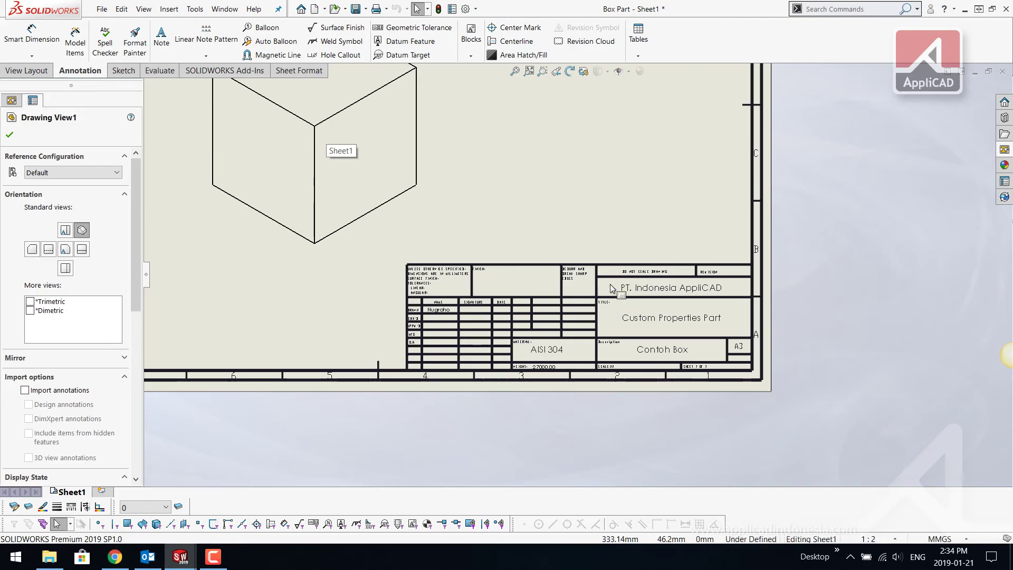
scroll(663, 352, "down", 1)
key("f")
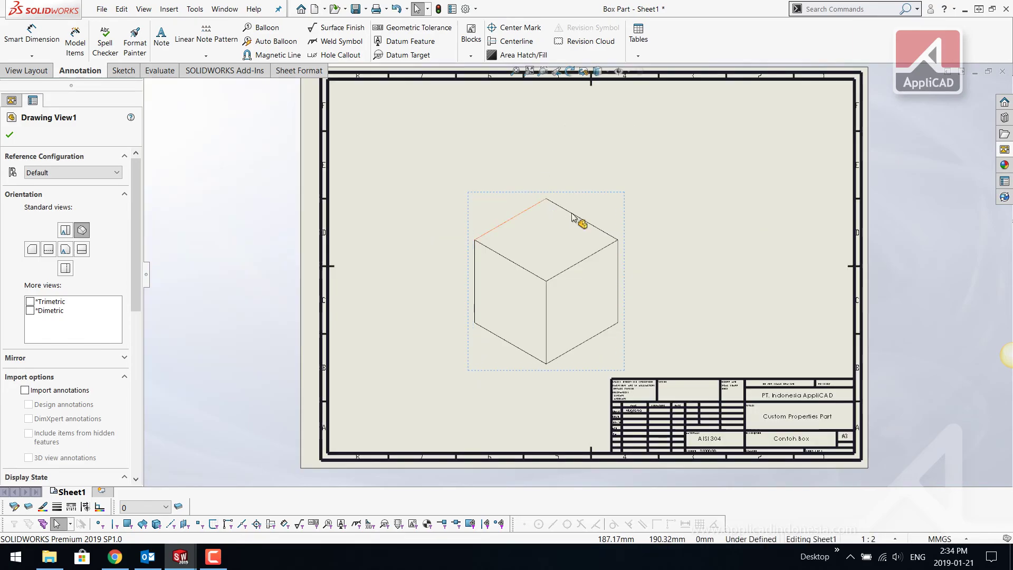
left_click_drag(673, 154, 640, 128)
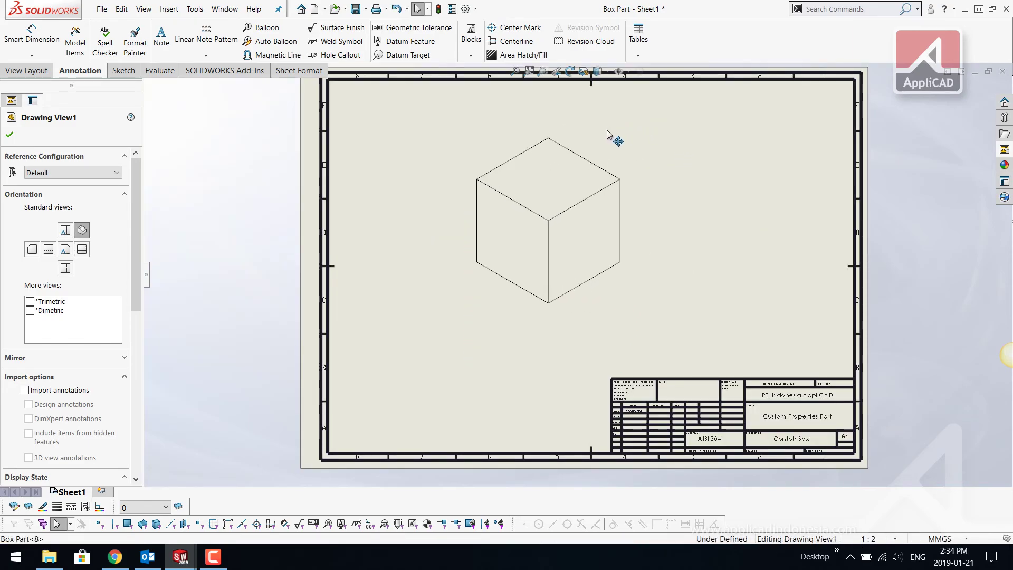
left_click(709, 186)
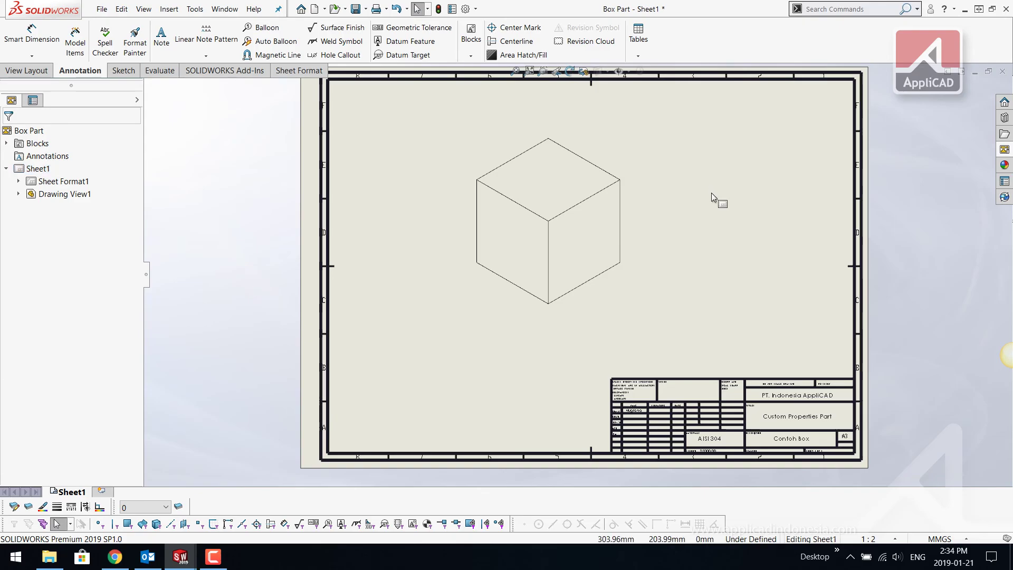